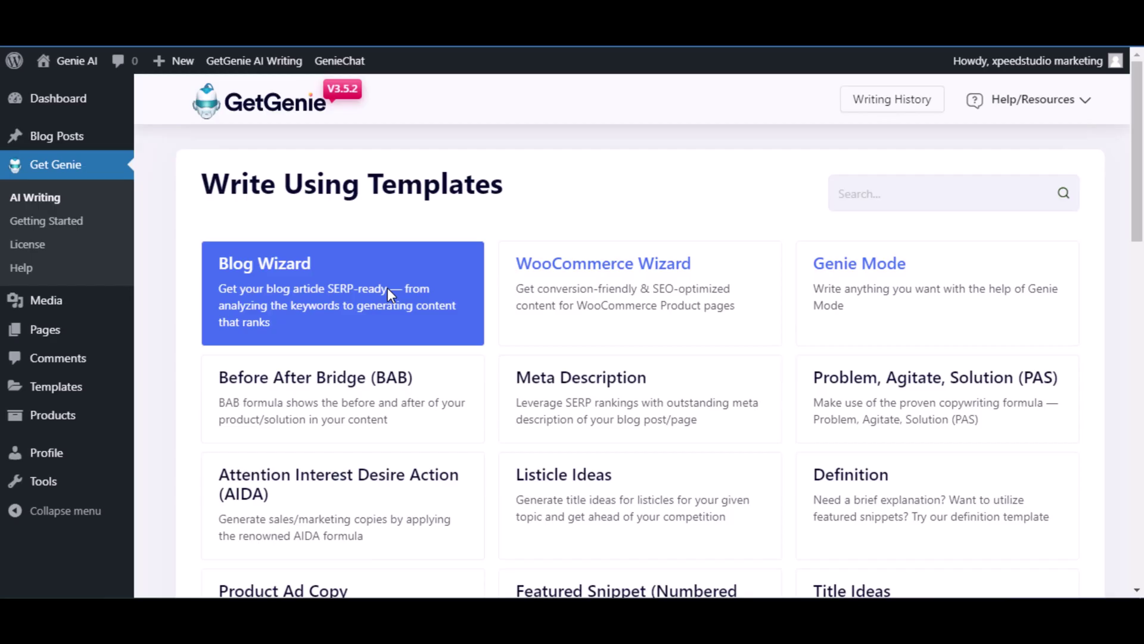
- Start a post with the Blog Wizard template and analyze the keyword "Best german car brands" globally in SEO mode
left_click(387, 287)
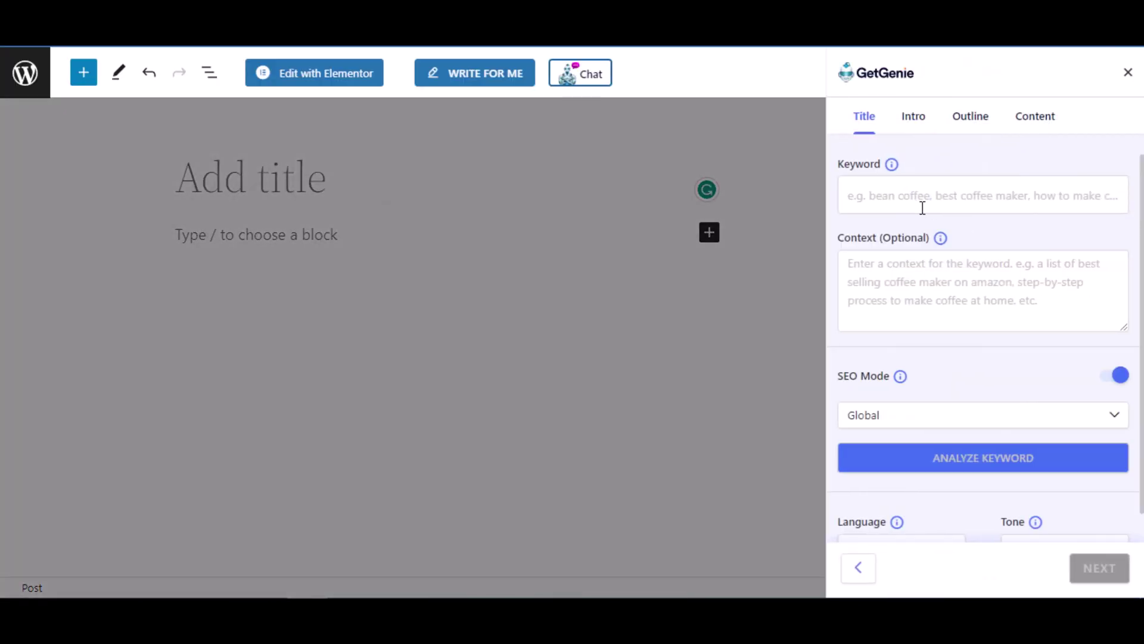
left_click(922, 207)
left_click(950, 243)
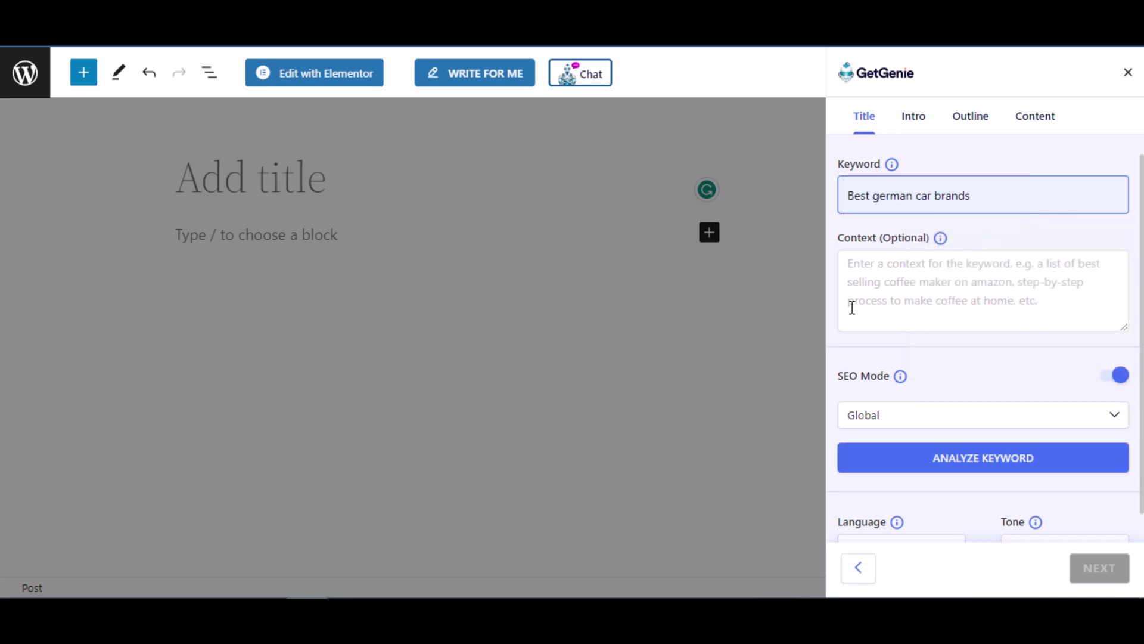
left_click(920, 470)
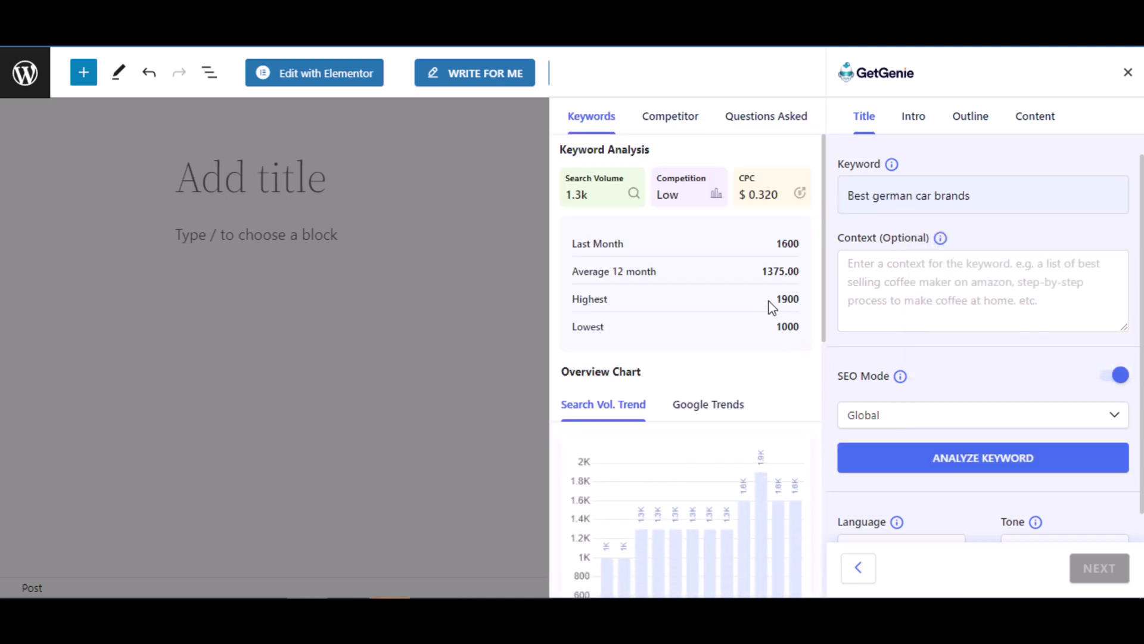
- Review the competitor articles ranking for the keyword
left_click(671, 117)
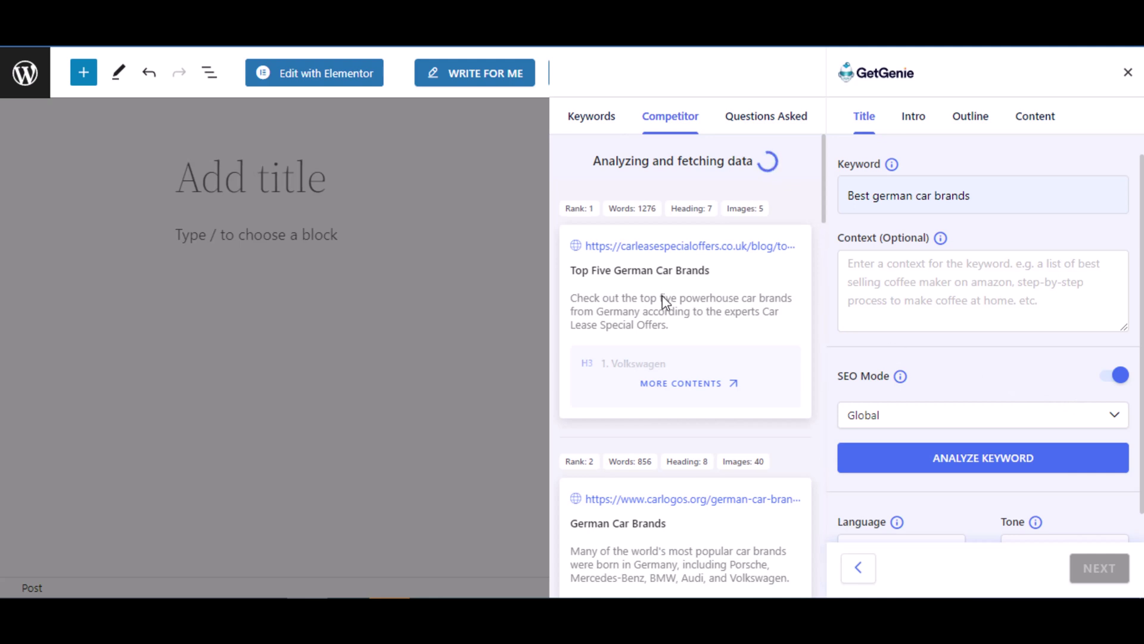
scroll(663, 296, "down", 15)
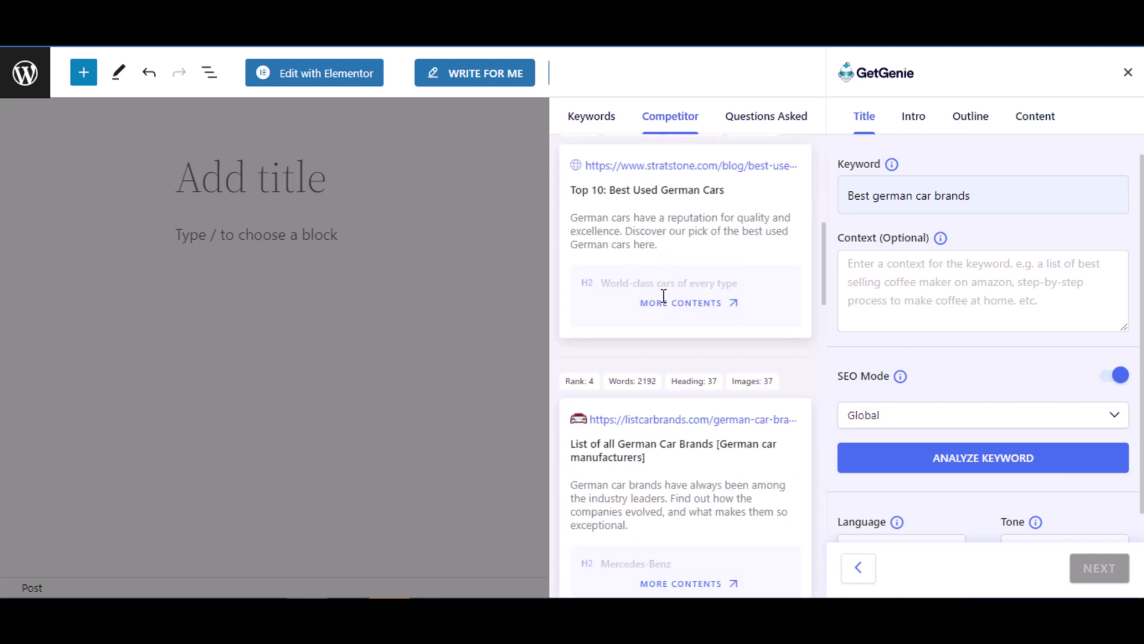
scroll(663, 296, "down", 15)
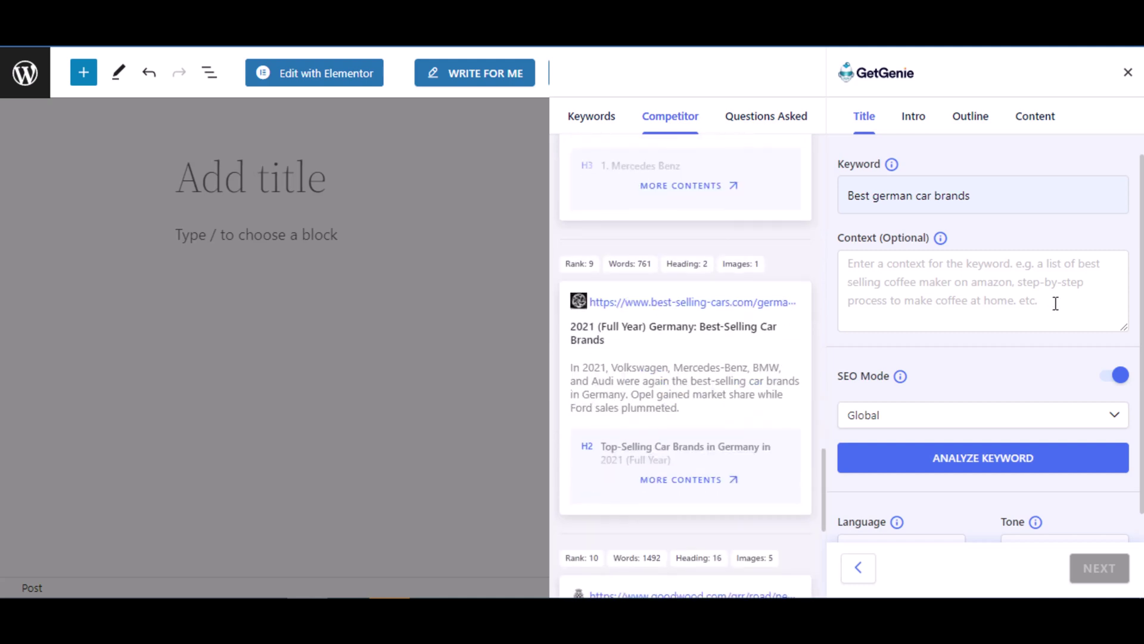
- Generate one blog title, select "Discover the Top 5 Best German Car Brands - The Ultimate Guide" and proceed to the intro stage
scroll(1052, 304, "down", 4)
left_click(1069, 393)
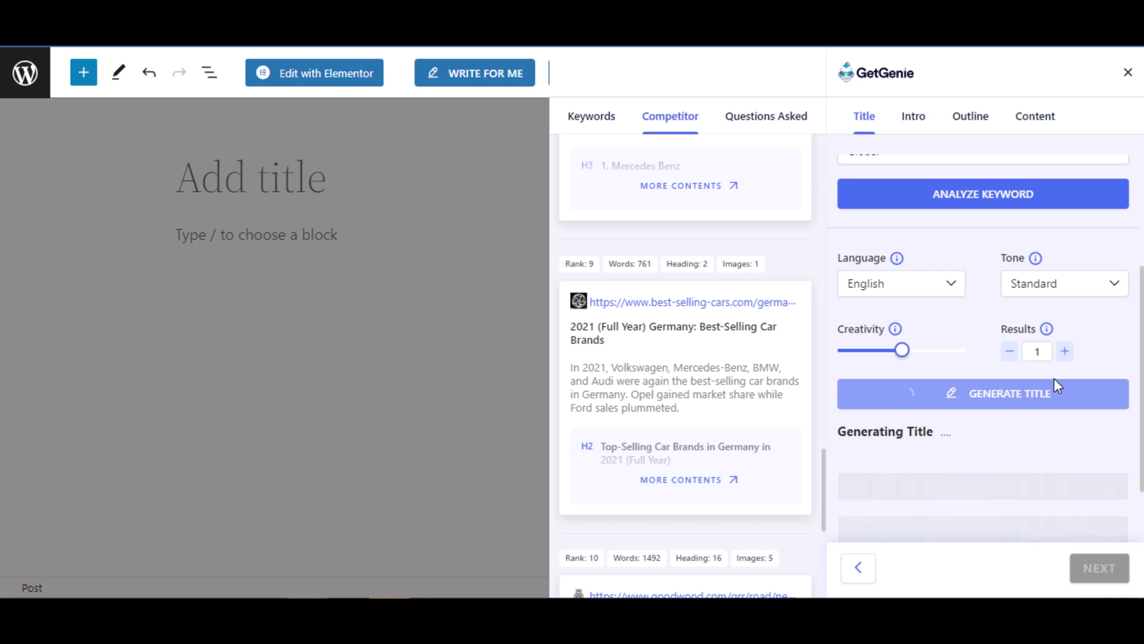
scroll(1009, 350, "down", 2)
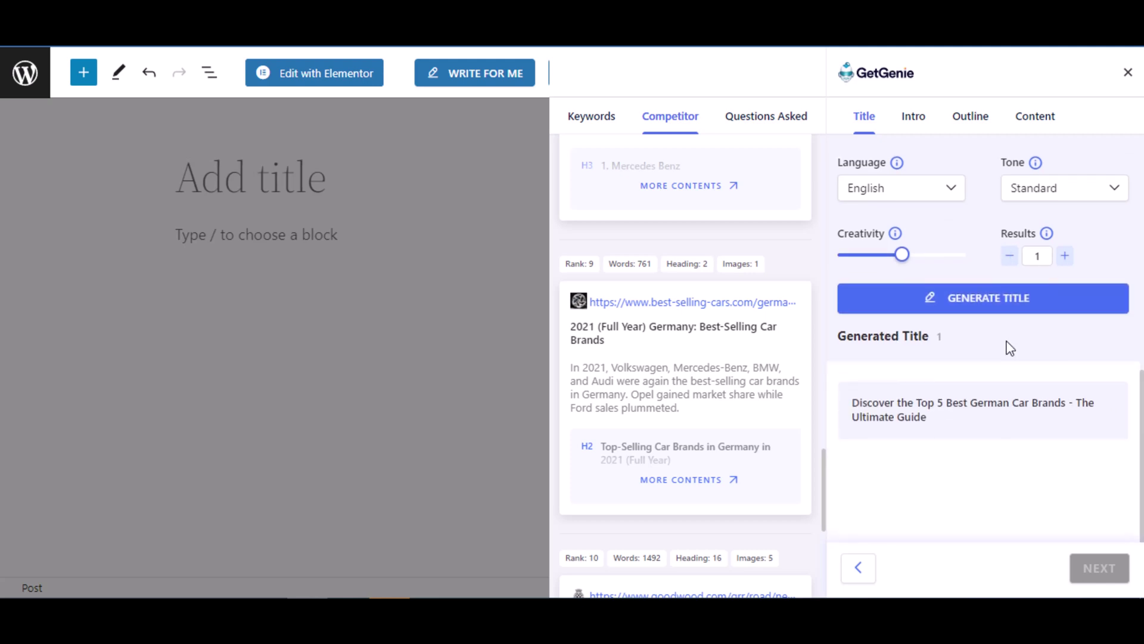
left_click(1047, 428)
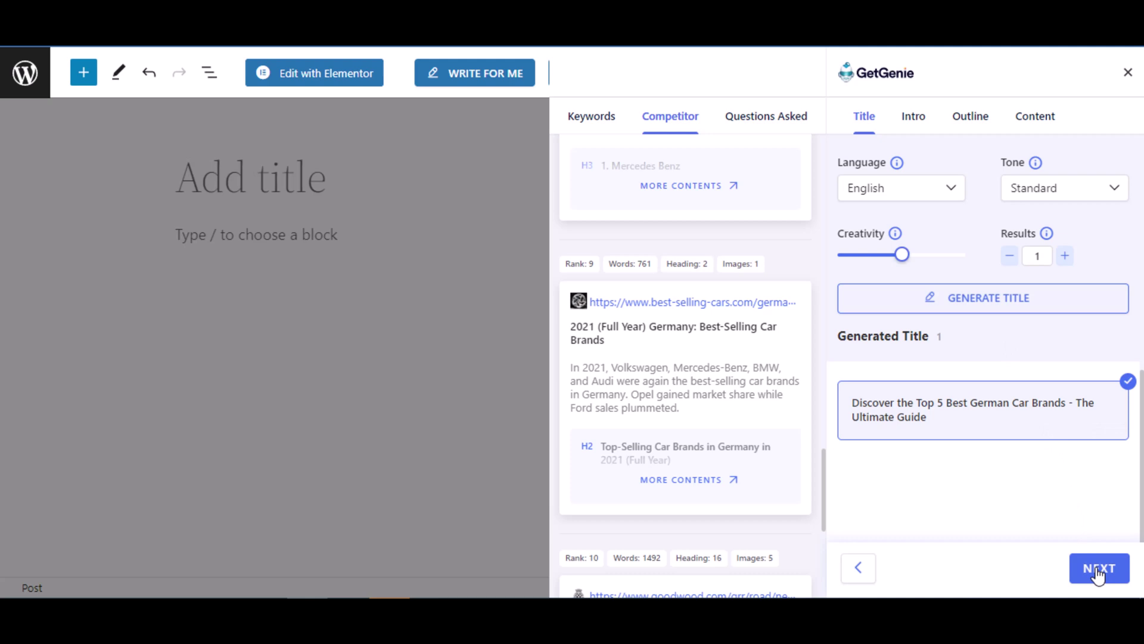
left_click(1098, 574)
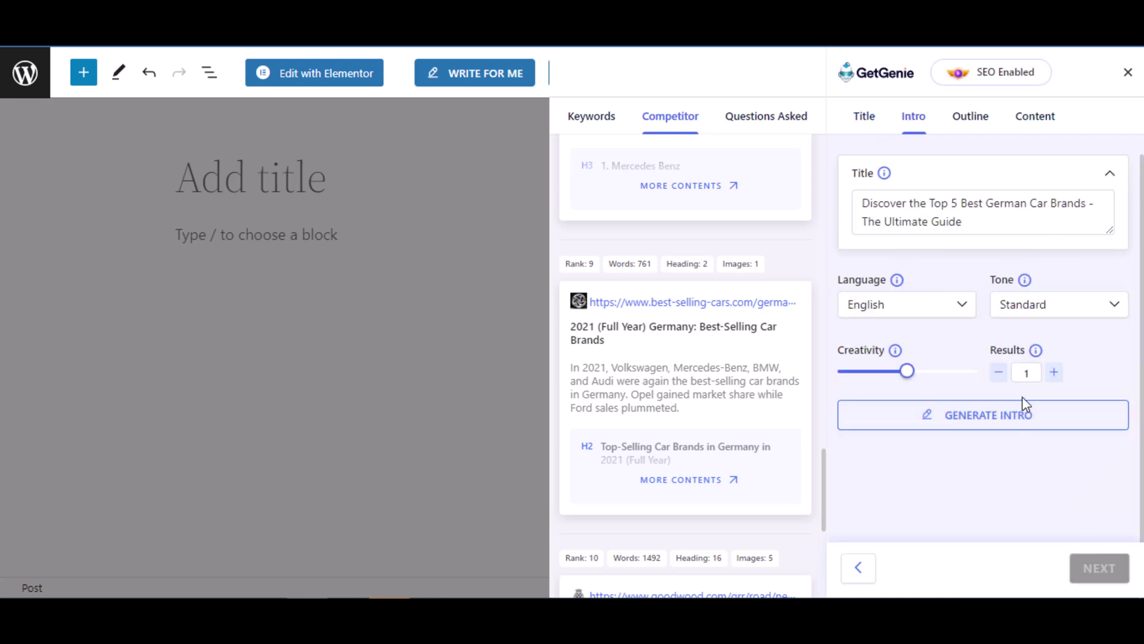
- Generate one intro for the selected title, choose it and proceed to the outline stage
scroll(1021, 405, "down", 1)
left_click(985, 410)
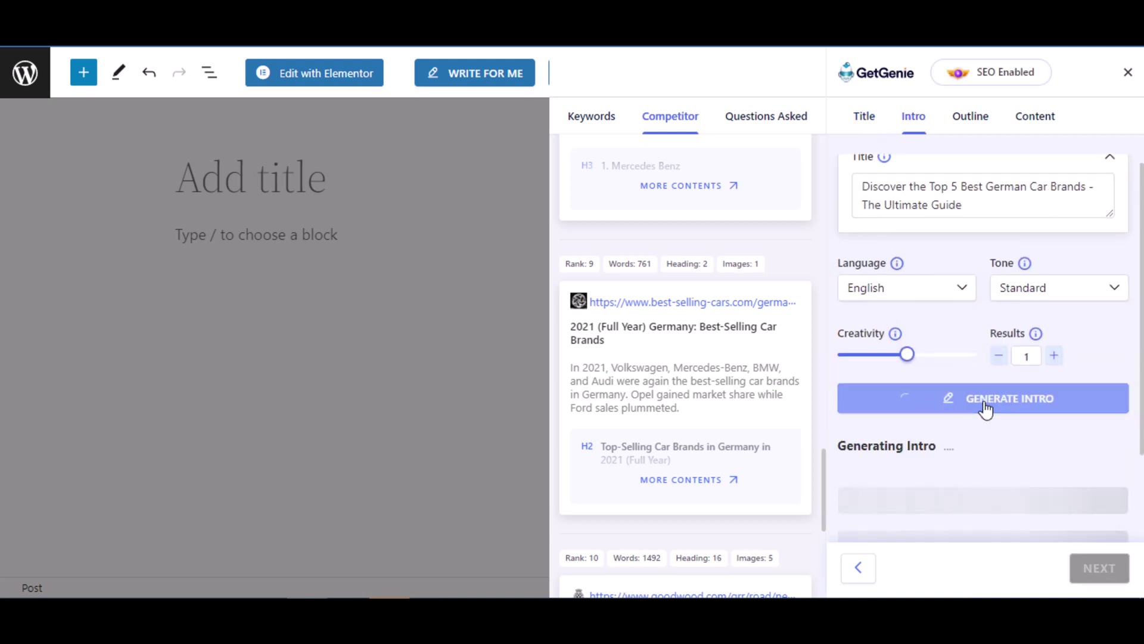
scroll(1017, 443, "down", 3)
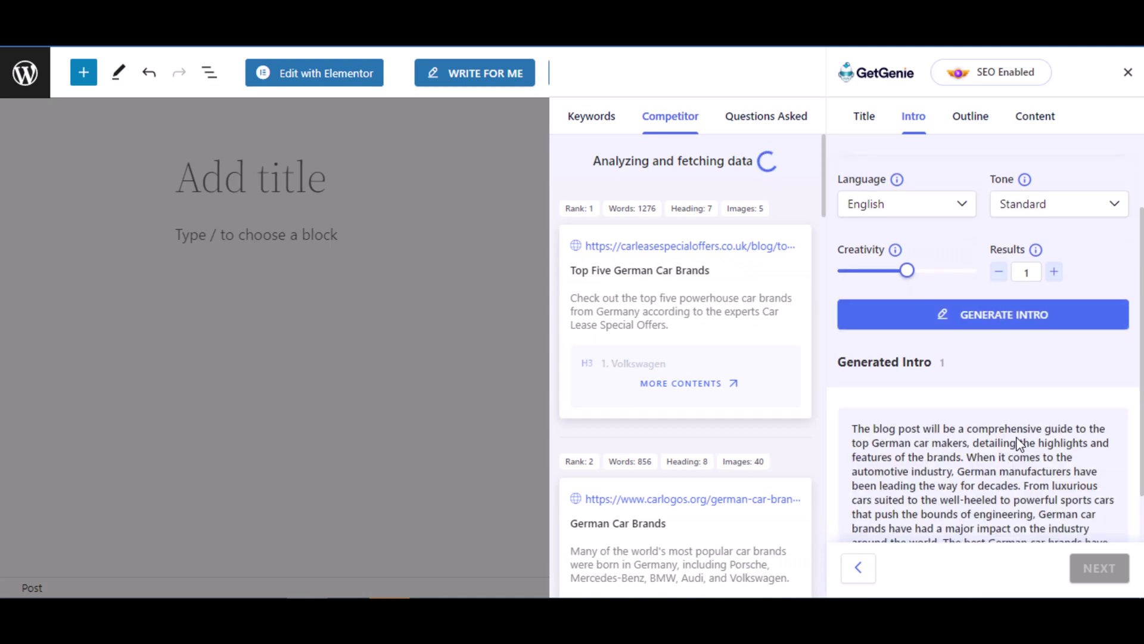
scroll(1019, 444, "down", 3)
left_click(1022, 408)
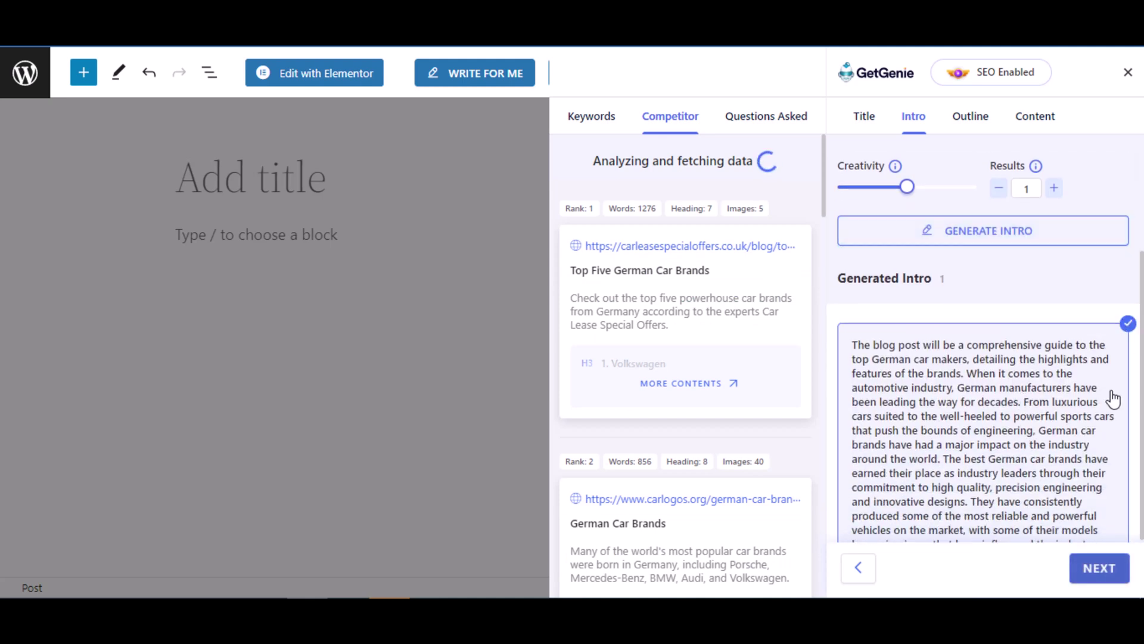
left_click(1098, 575)
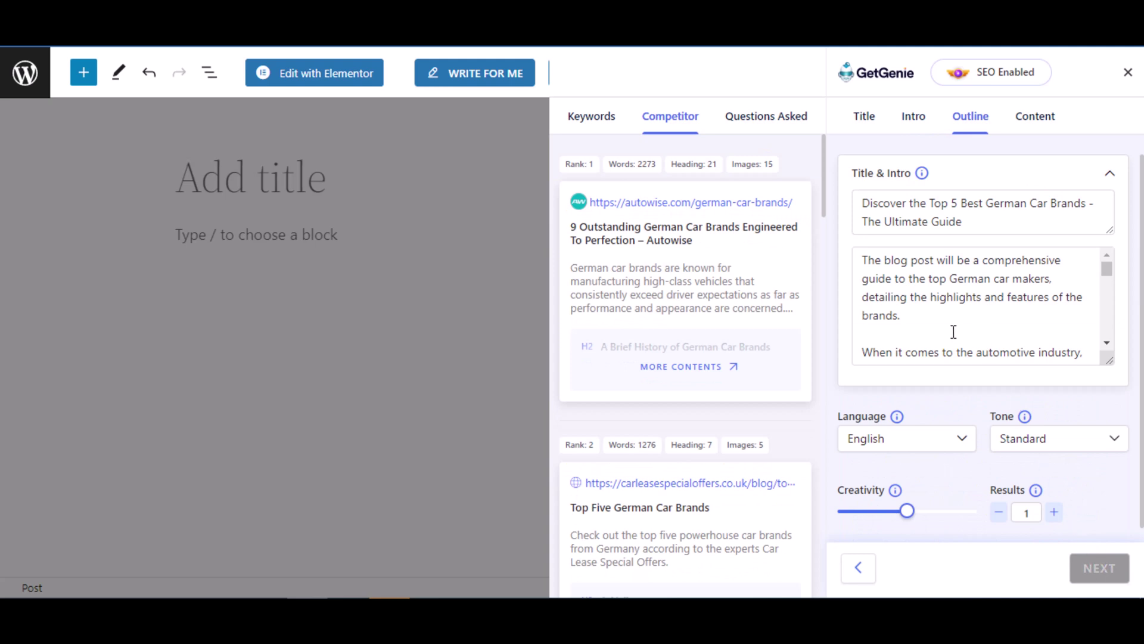
- Look over the title and intro text, and generate one outline in English with the Standard tone
scroll(953, 332, "down", 3)
scroll(947, 409, "down", 3)
scroll(948, 381, "up", 5)
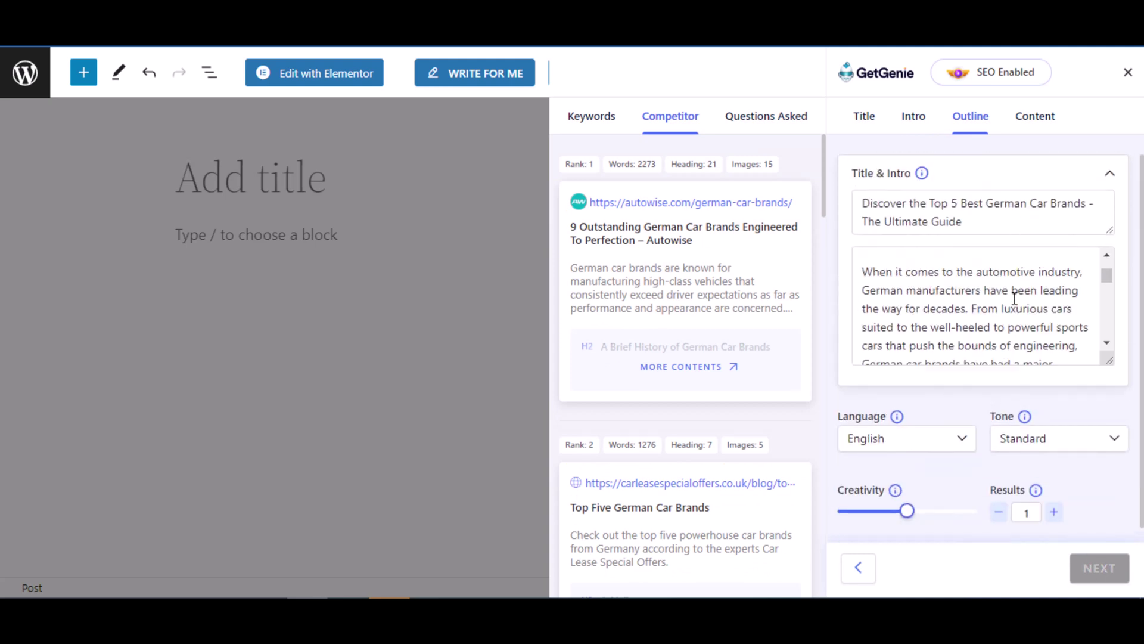
scroll(1014, 298, "up", 2)
scroll(1044, 392, "down", 3)
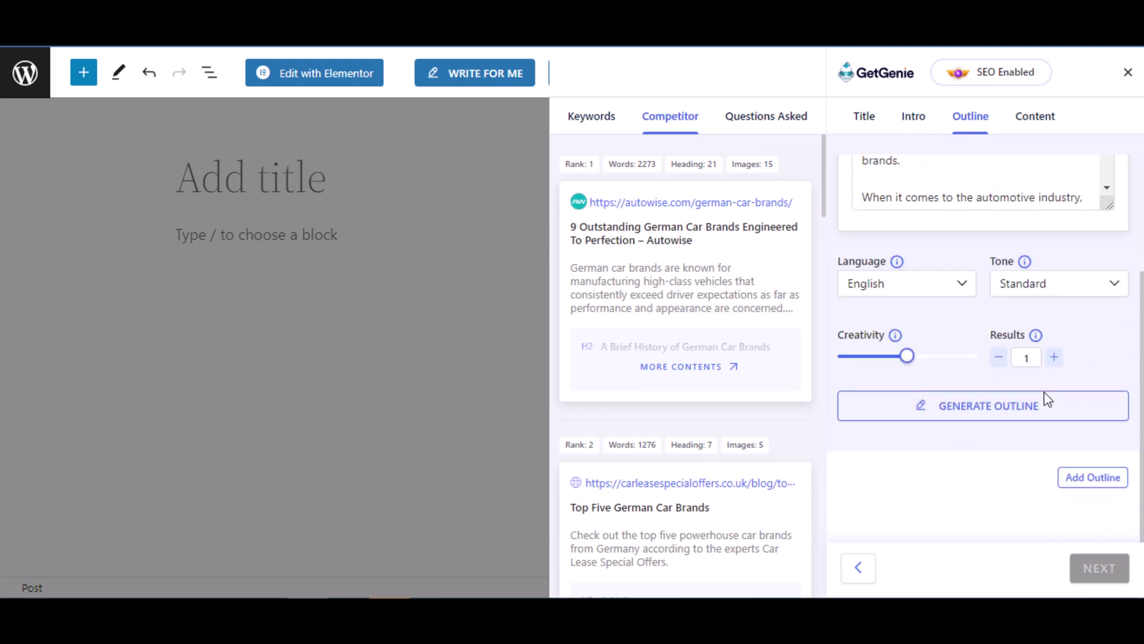
left_click(1004, 396)
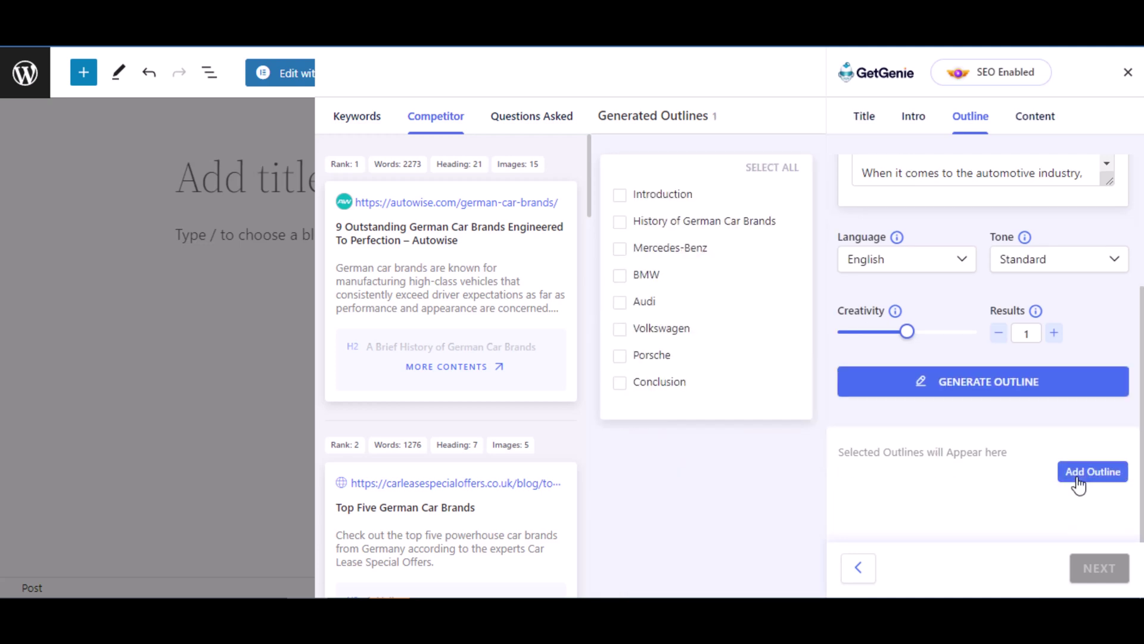
- Select the Introduction, History of German Car Brands, Mercedes-Benz, BMW, Audi and Conclusion headings and insert the outlined draft into the post
left_click(666, 192)
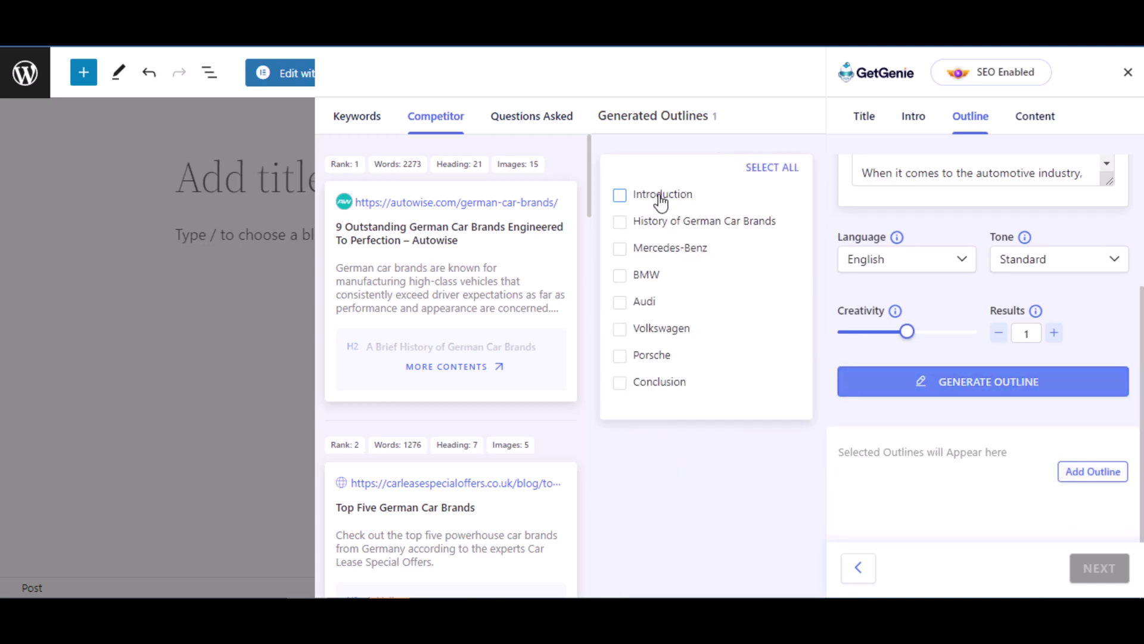
left_click(670, 221)
left_click(683, 261)
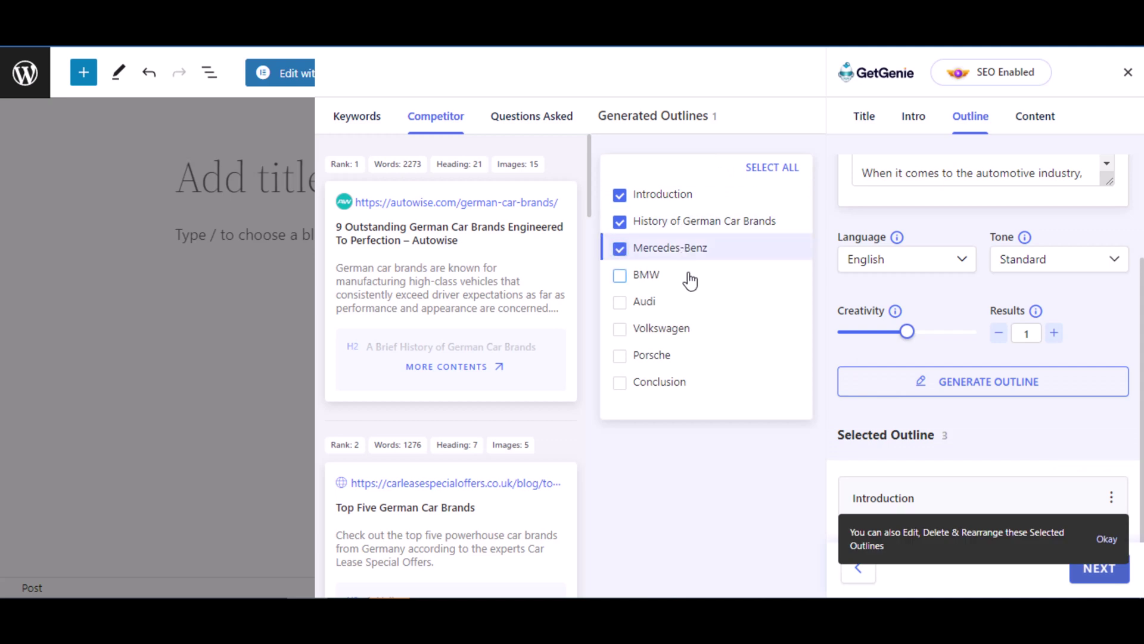
left_click(685, 291)
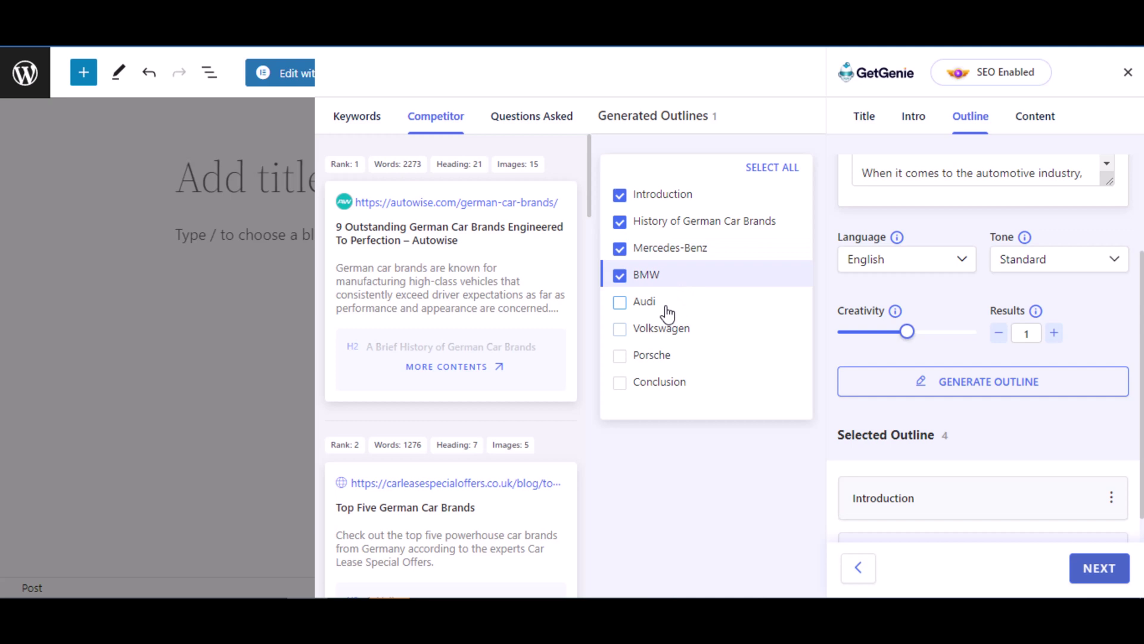
left_click(661, 303)
left_click(677, 381)
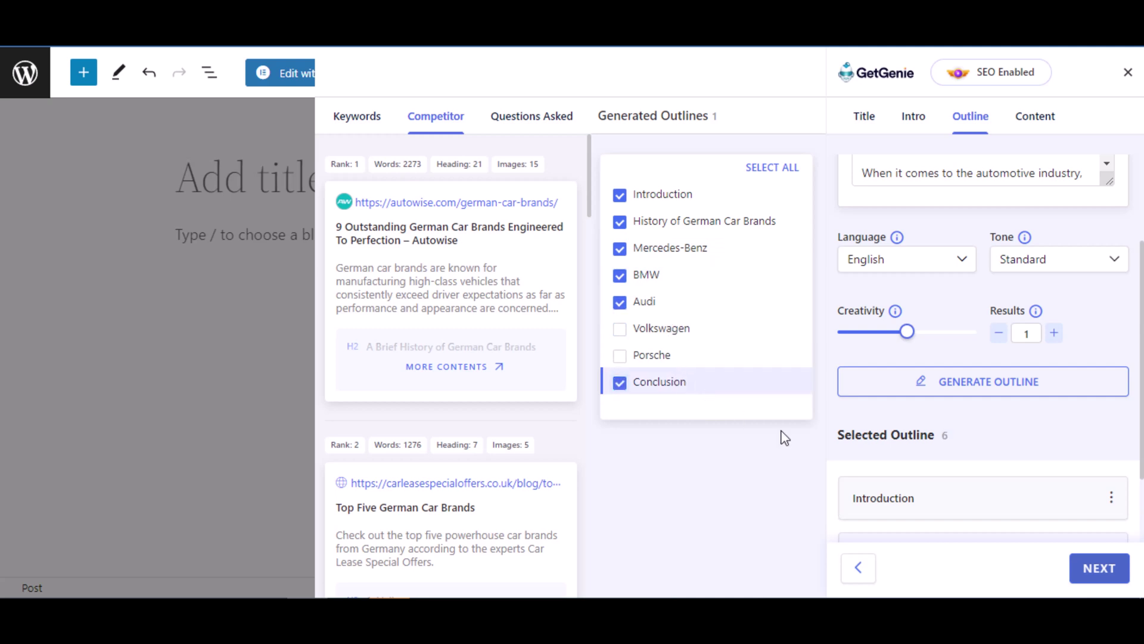
left_click(1099, 567)
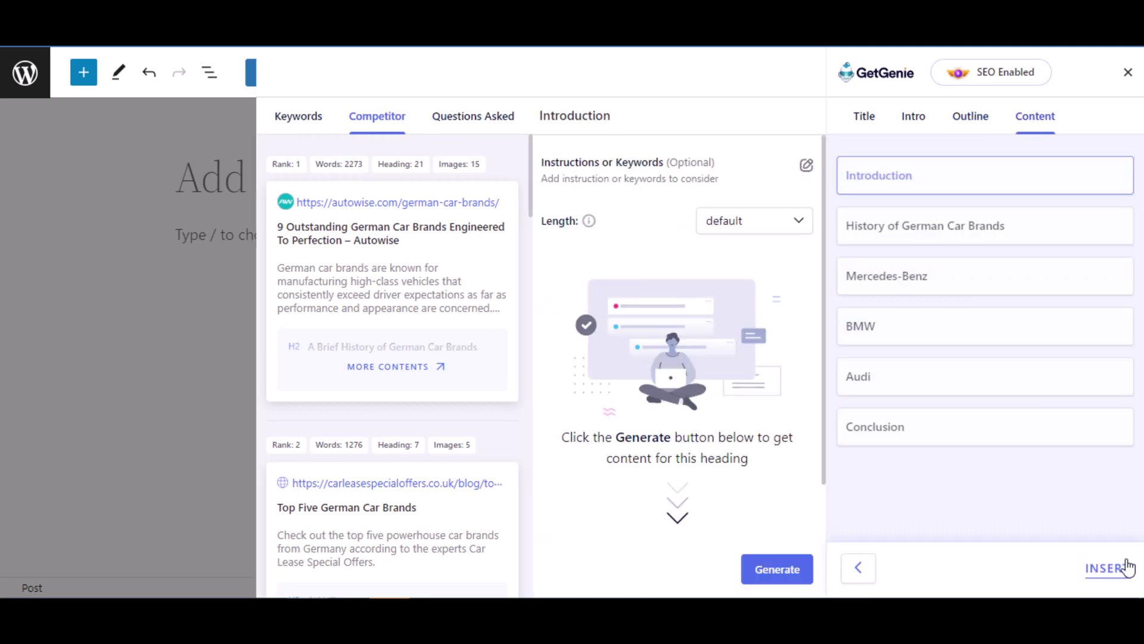
left_click(1118, 574)
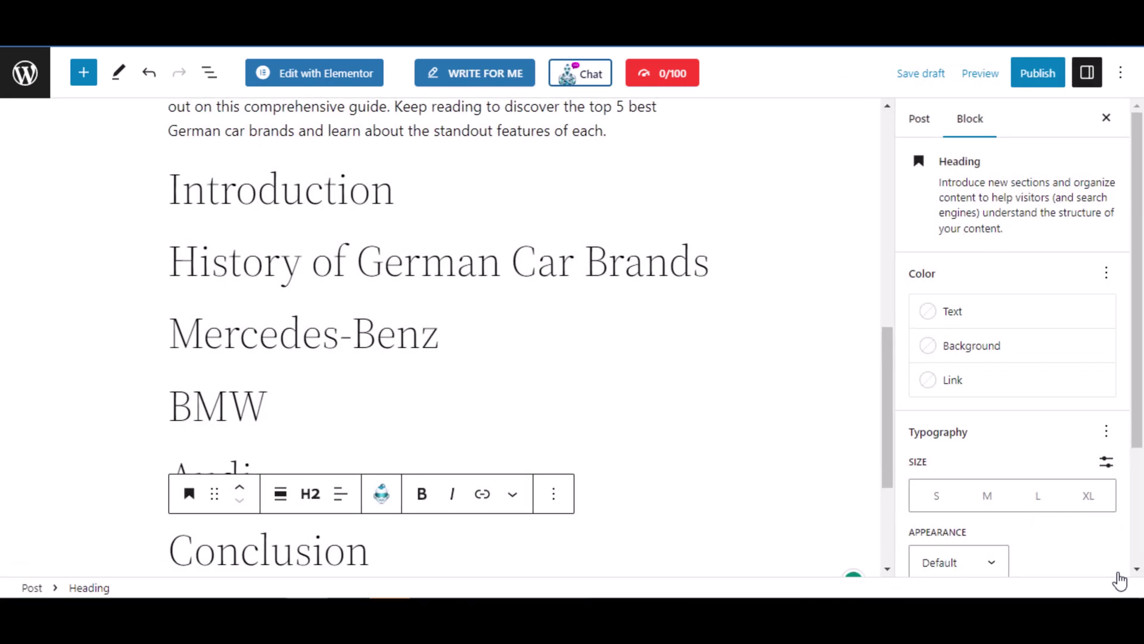
- Generate AI content from the Introduction heading text and insert it beneath that heading
scroll(390, 194, "up", 8)
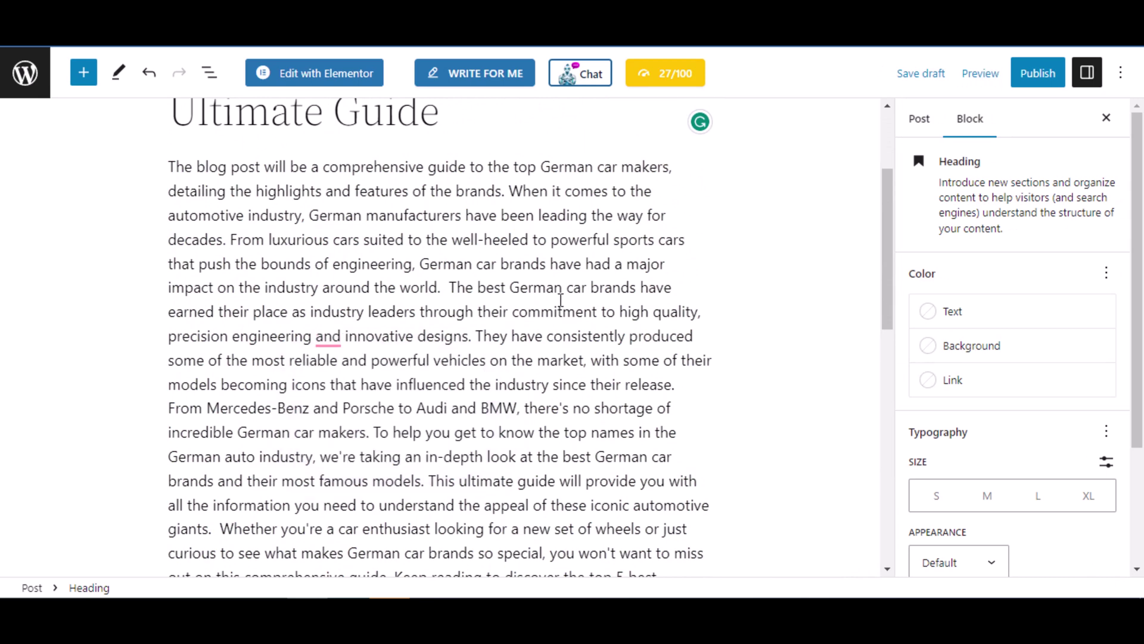
scroll(560, 299, "down", 4)
left_click_drag(434, 403, 177, 408)
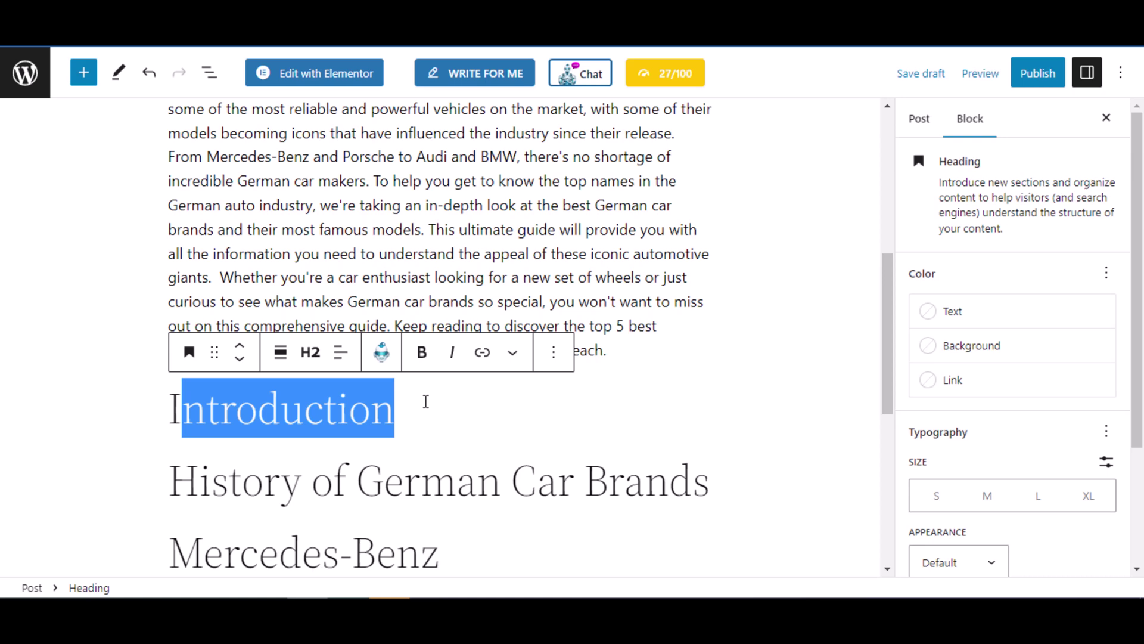
double_click(357, 408)
left_click(383, 358)
left_click(453, 396)
left_click(988, 499)
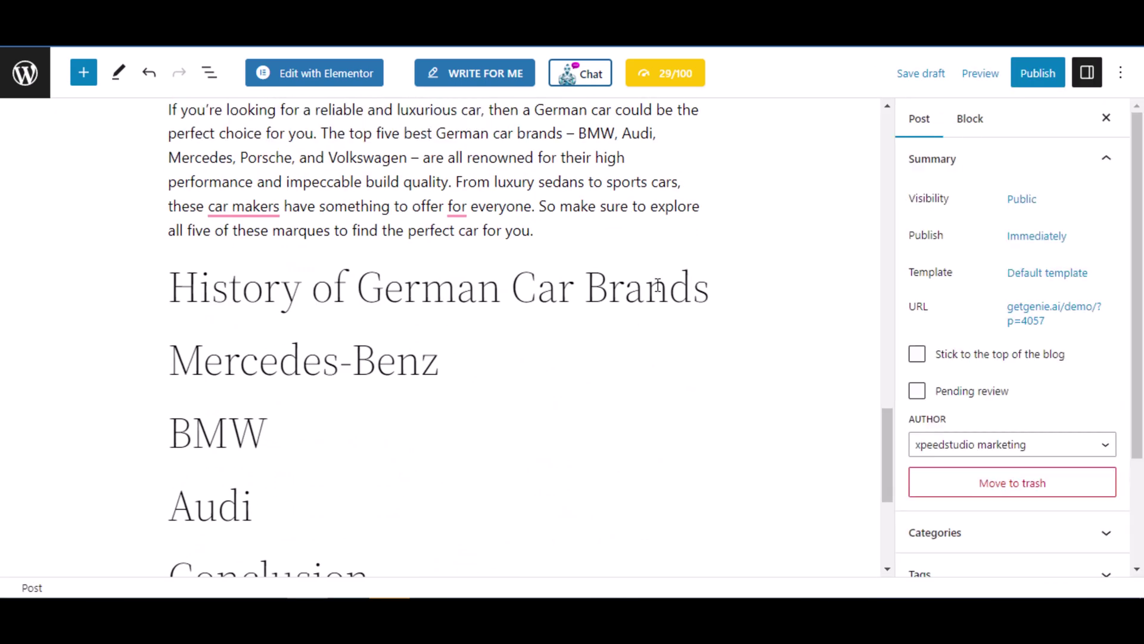
- Generate and insert AI content beneath the History of German Car Brands, Mercedes-Benz and BMW headings
left_click_drag(659, 286, 169, 287)
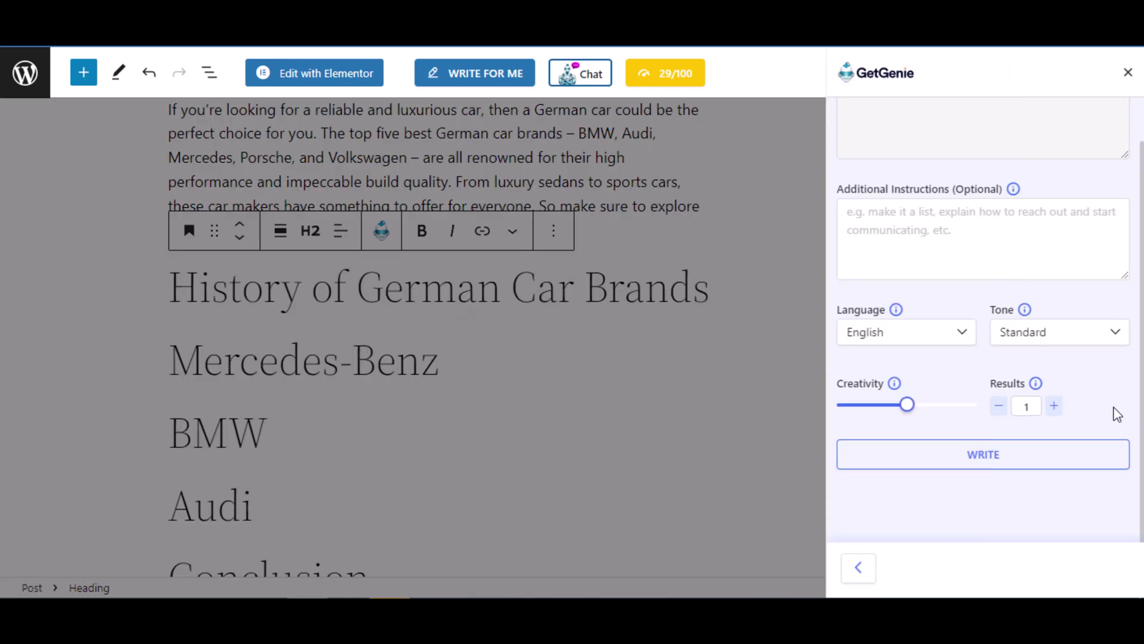
left_click(1060, 454)
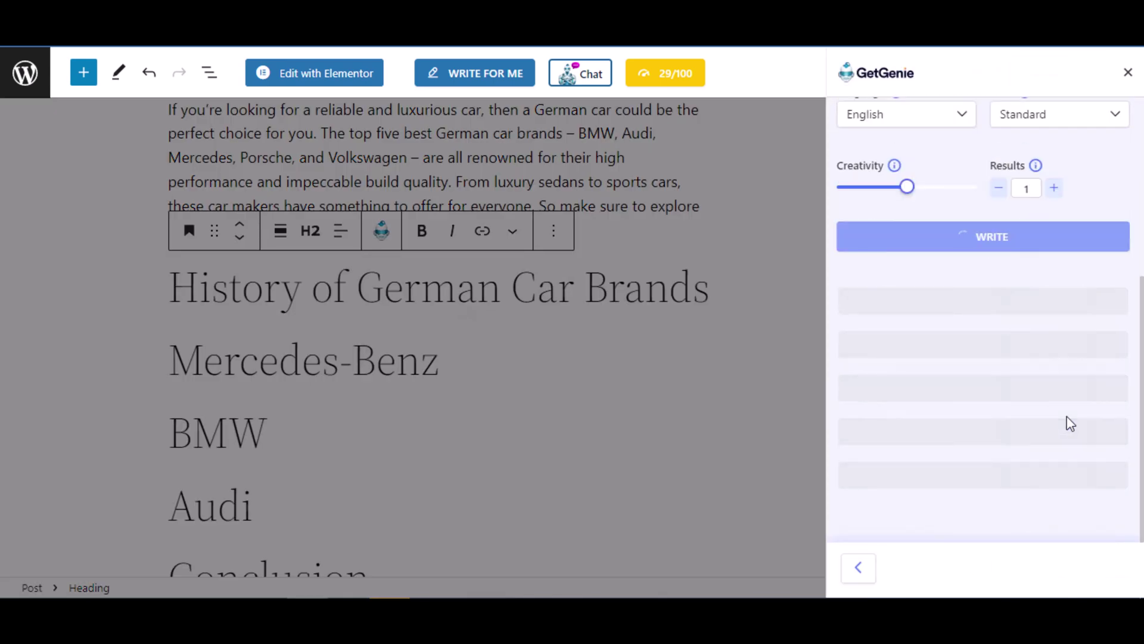
left_click(1003, 457)
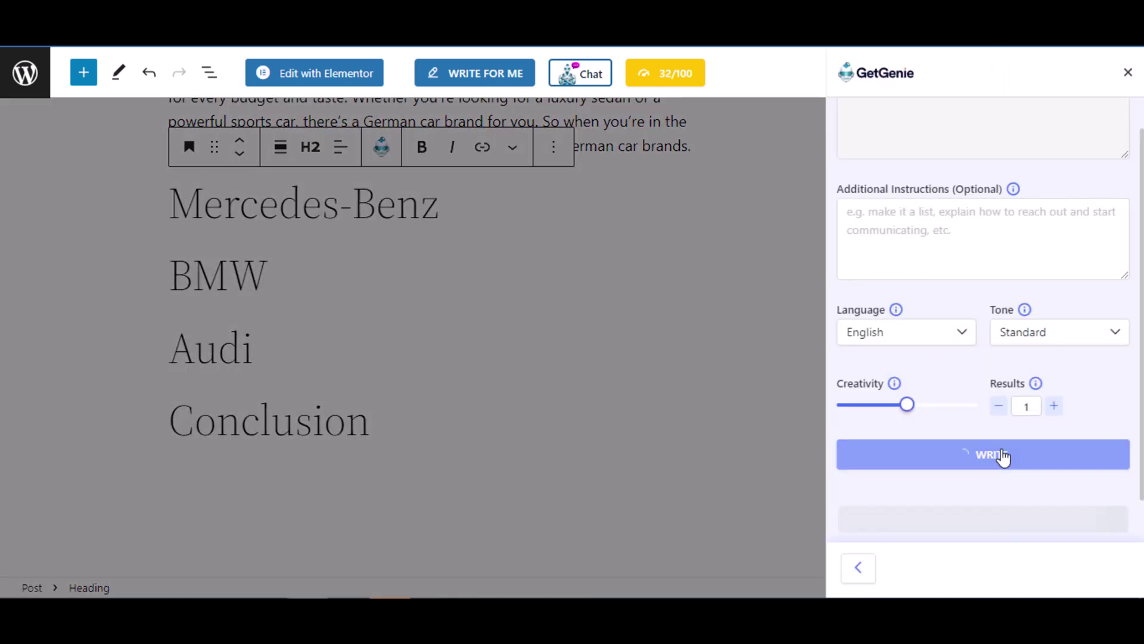
left_click(477, 227)
left_click(1075, 467)
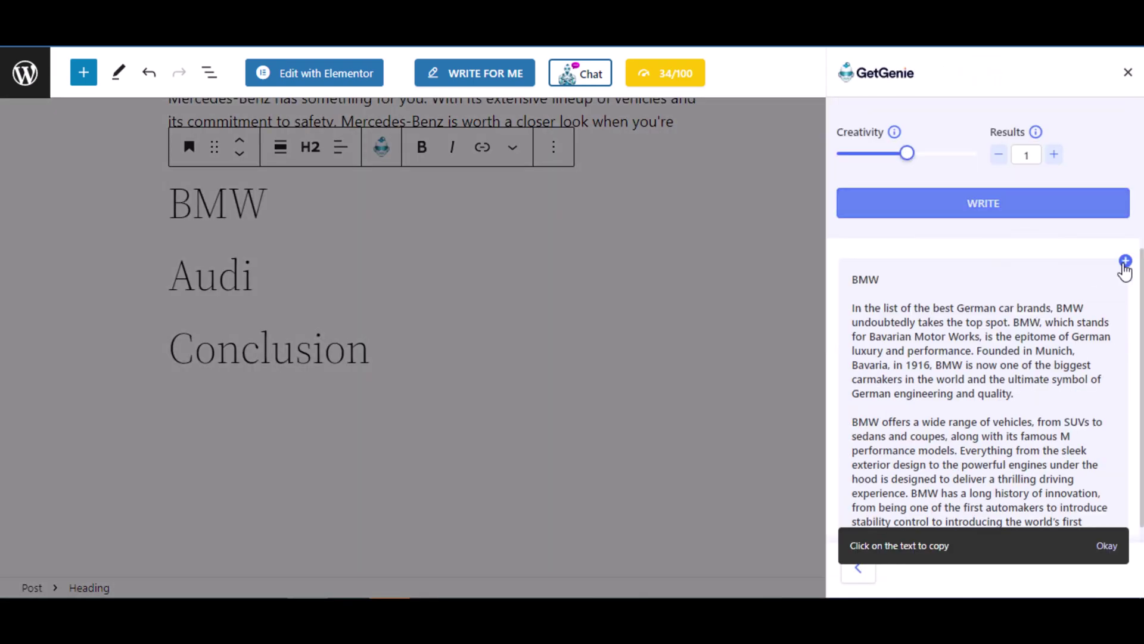
- Generate and insert AI content beneath the Audi and Conclusion headings
left_click_drag(170, 280, 255, 268)
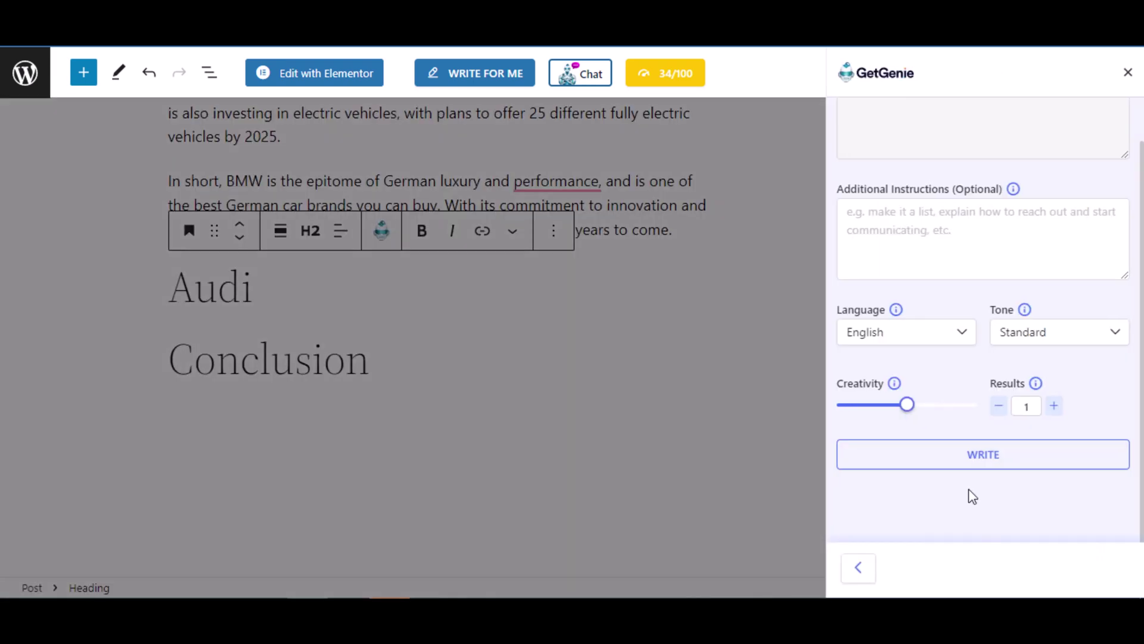
left_click(1006, 449)
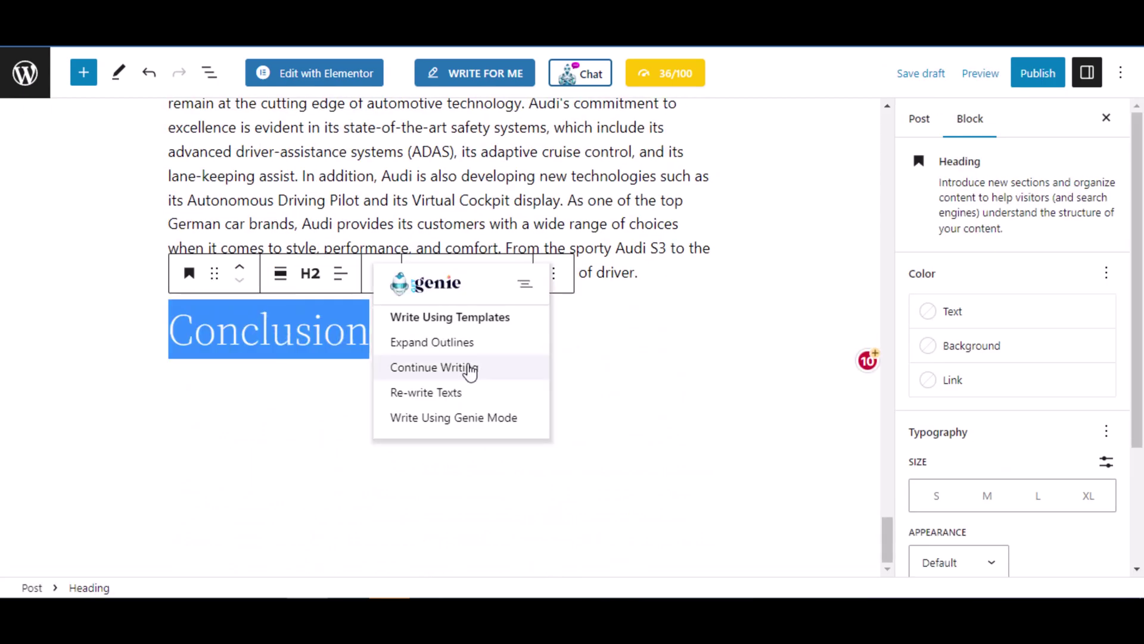
left_click(468, 371)
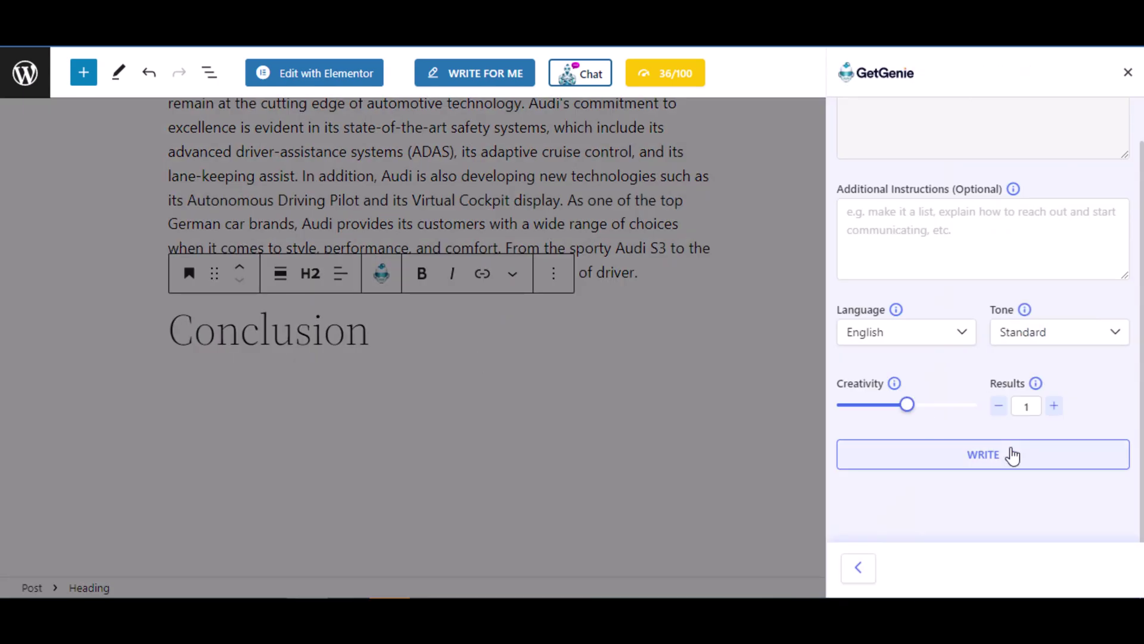
left_click(1012, 454)
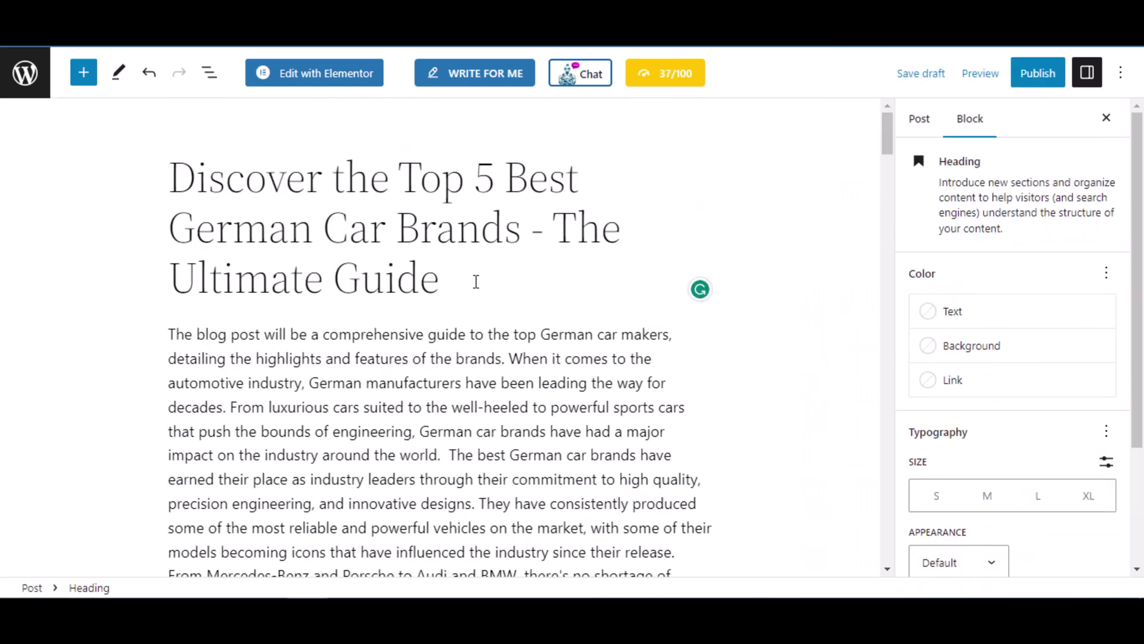
- Add an image block below the post title and upload the big three German automakers picture from Downloads
key("Return")
left_click(708, 330)
left_click(935, 459)
left_click(216, 438)
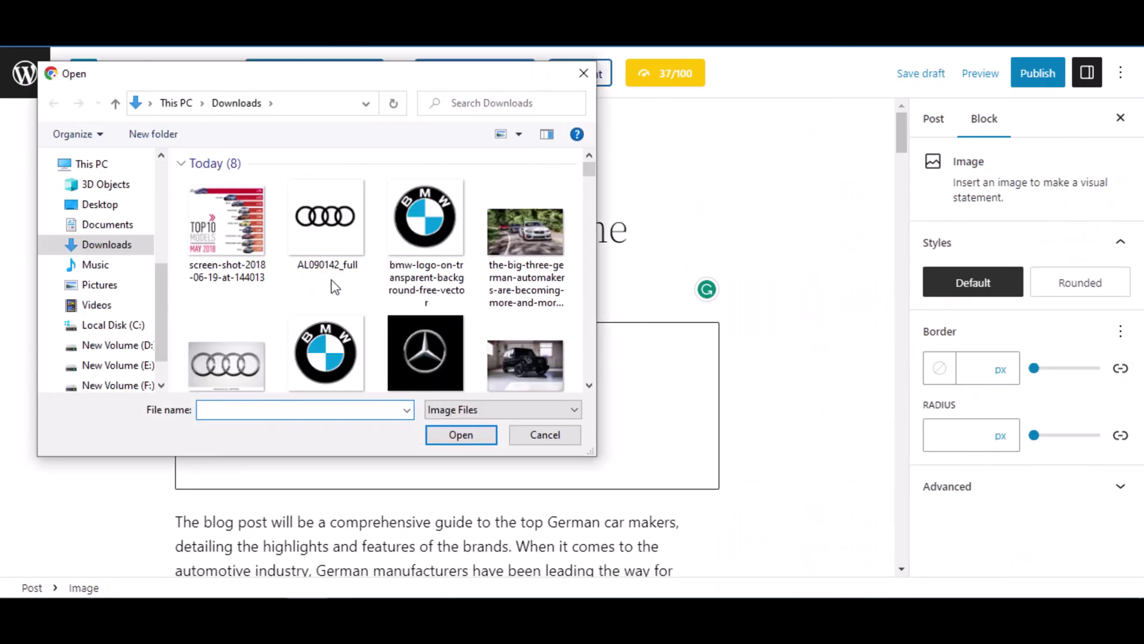
double_click(524, 253)
- Add an image block beneath the Mercedes-Benz heading and upload the Mercedes-Benz logo from Downloads
scroll(581, 216, "down", 20)
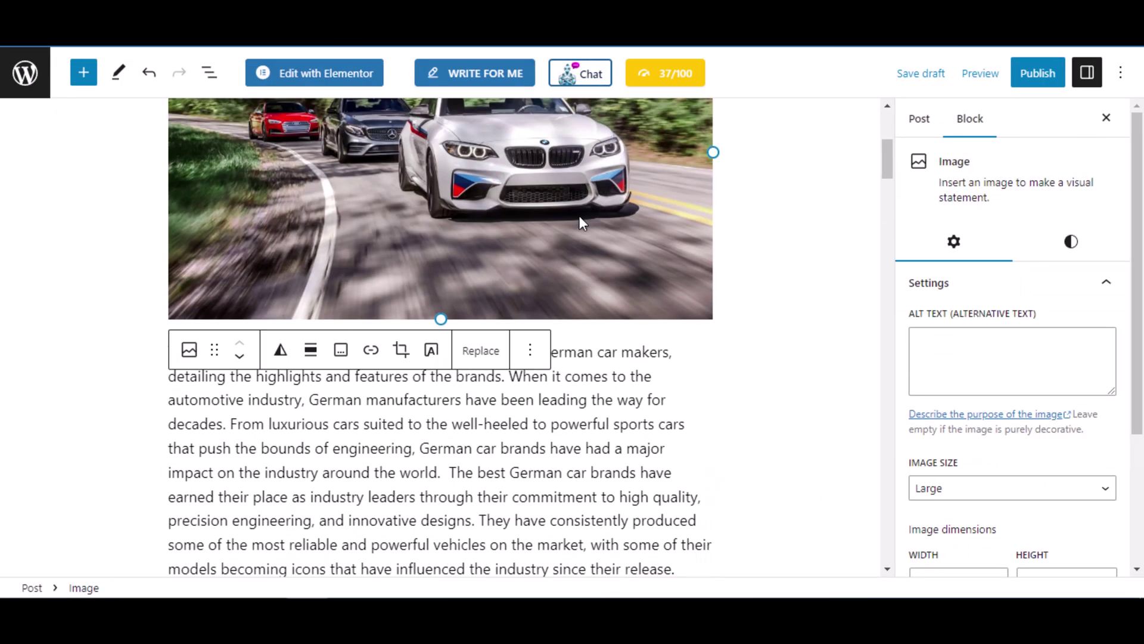
scroll(511, 166, "down", 10)
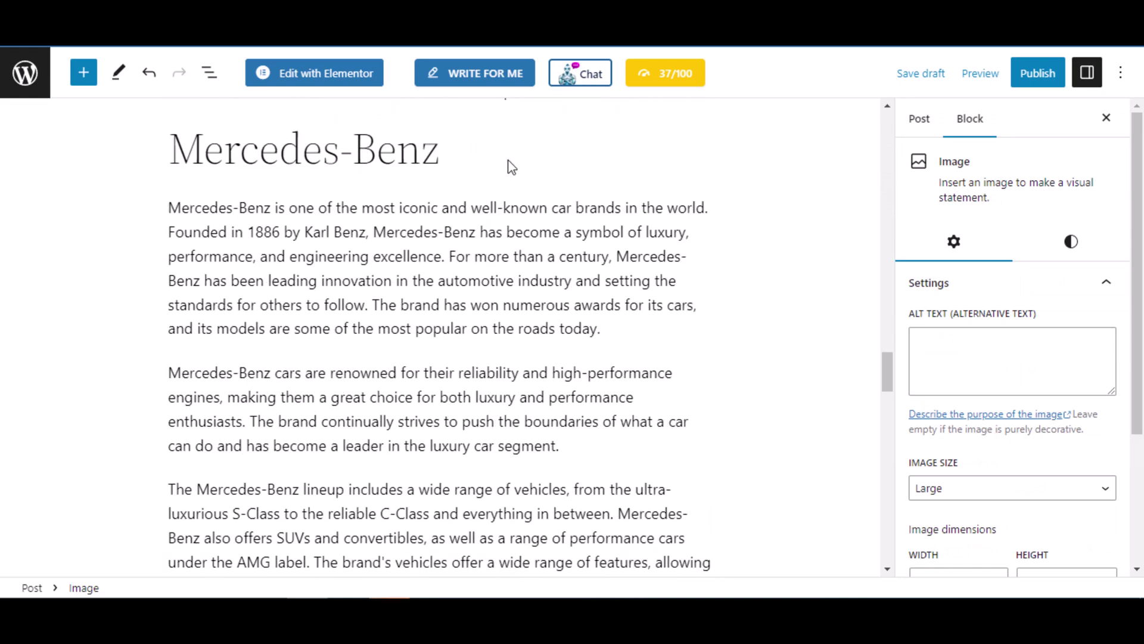
left_click(542, 151)
key("Return")
left_click(707, 128)
left_click(922, 258)
left_click(218, 233)
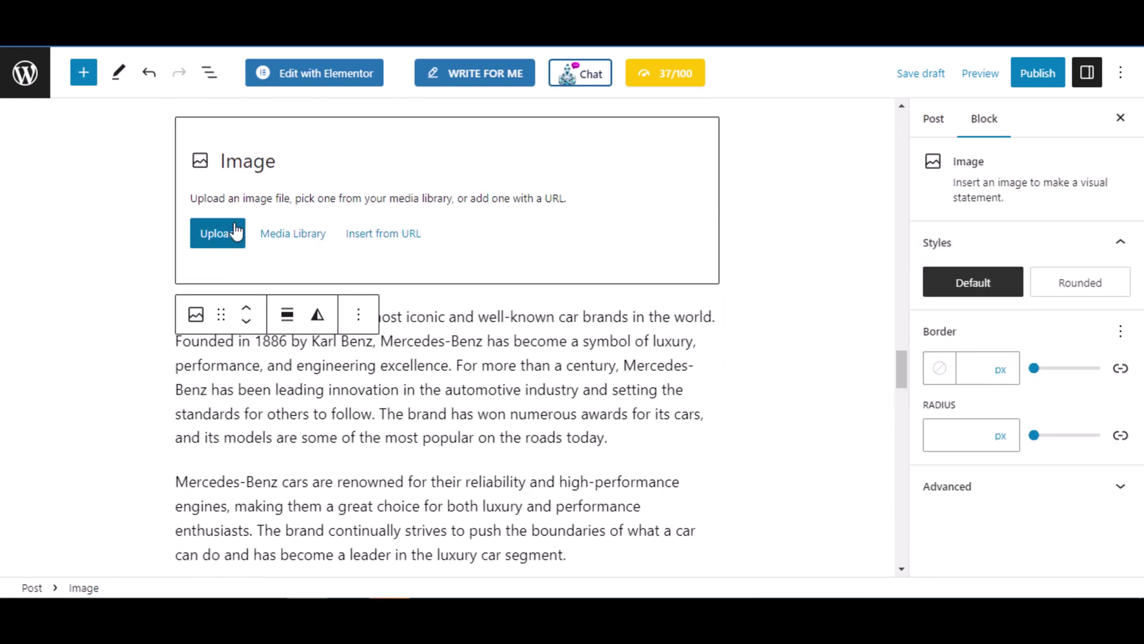
double_click(428, 350)
- Add an image block beneath the BMW heading and upload bmw-logo-on-transparent-background-free-vector from Downloads
scroll(701, 286, "down", 6)
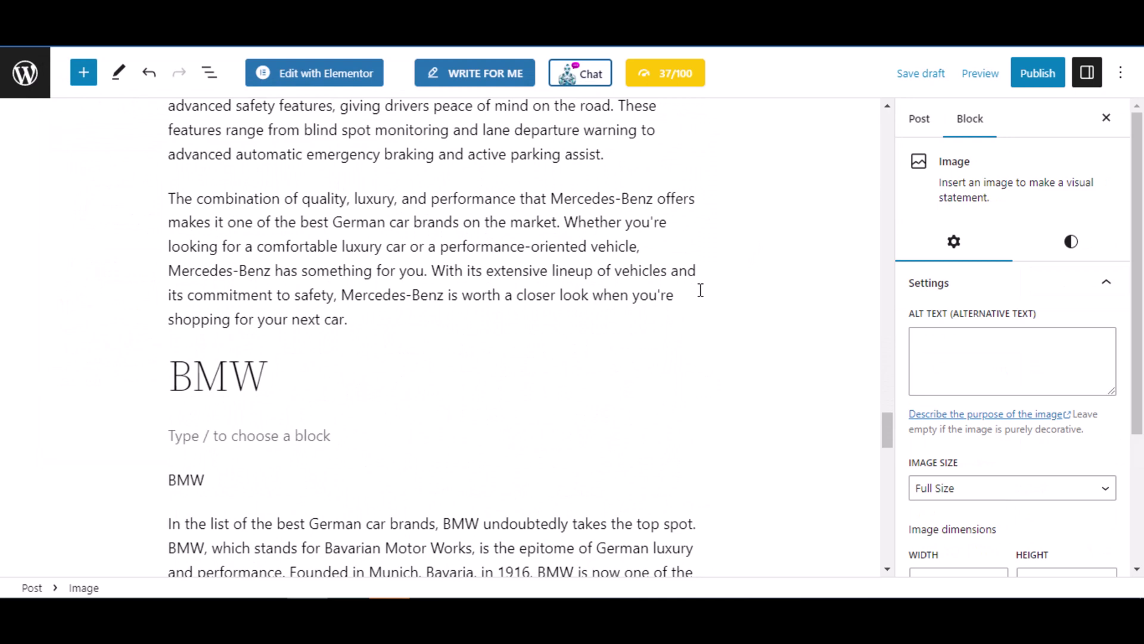
left_click(528, 379)
left_click(709, 379)
left_click(924, 503)
left_click(215, 484)
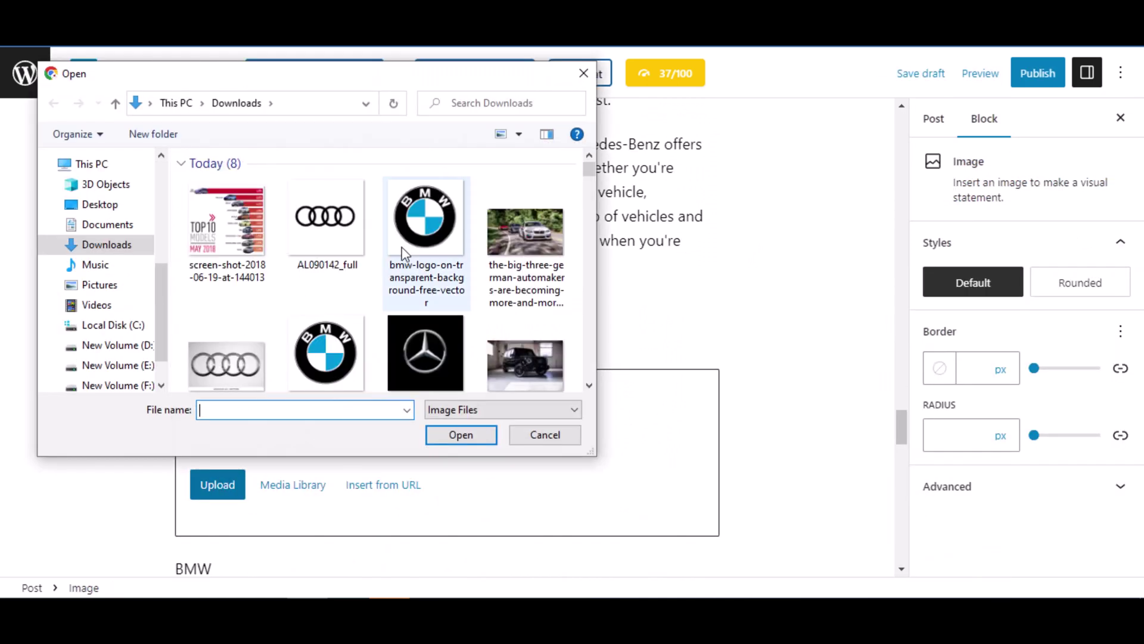
double_click(423, 220)
- Add an image block beneath the Audi heading and upload the AL090142_full logo from Downloads
scroll(470, 282, "down", 10)
scroll(470, 282, "down", 4)
left_click(266, 194)
key("Return")
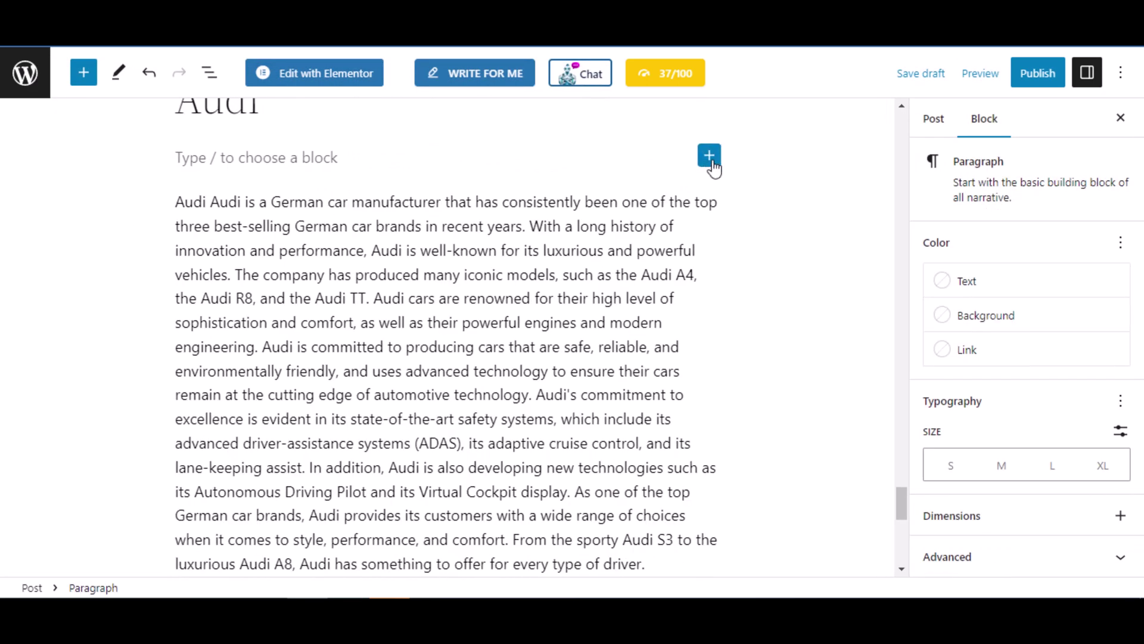
left_click(710, 159)
left_click(917, 286)
left_click(216, 267)
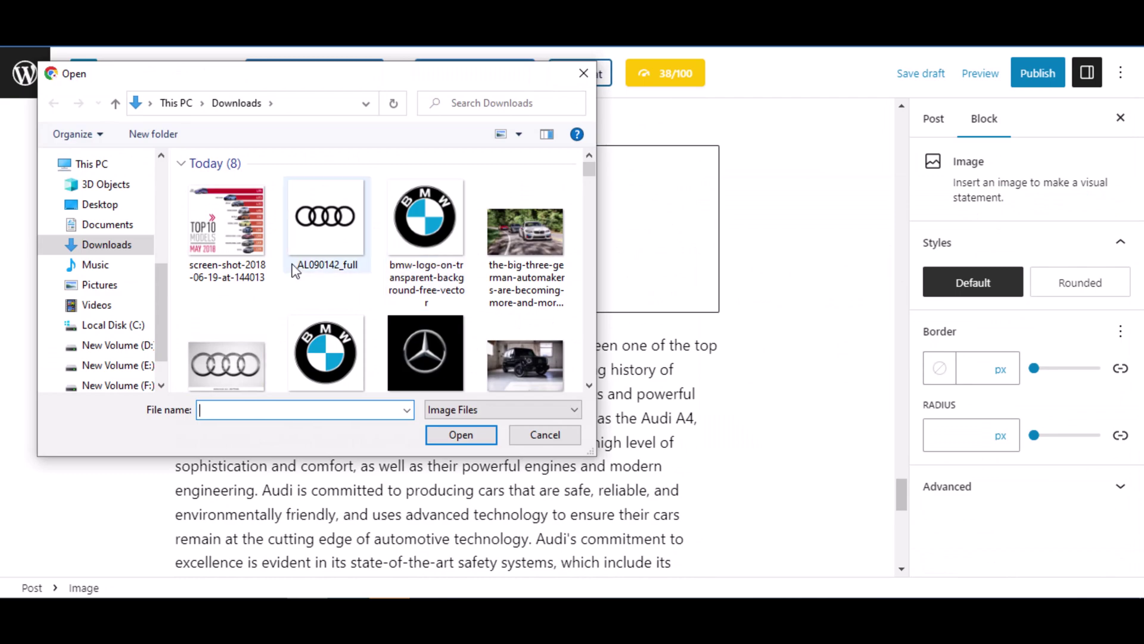
double_click(293, 266)
- Add an image block beneath the Introduction heading and upload the Top 10 Models chart screen-shot-2018-06-19-at-144013
scroll(536, 263, "down", 12)
scroll(536, 263, "up", 20)
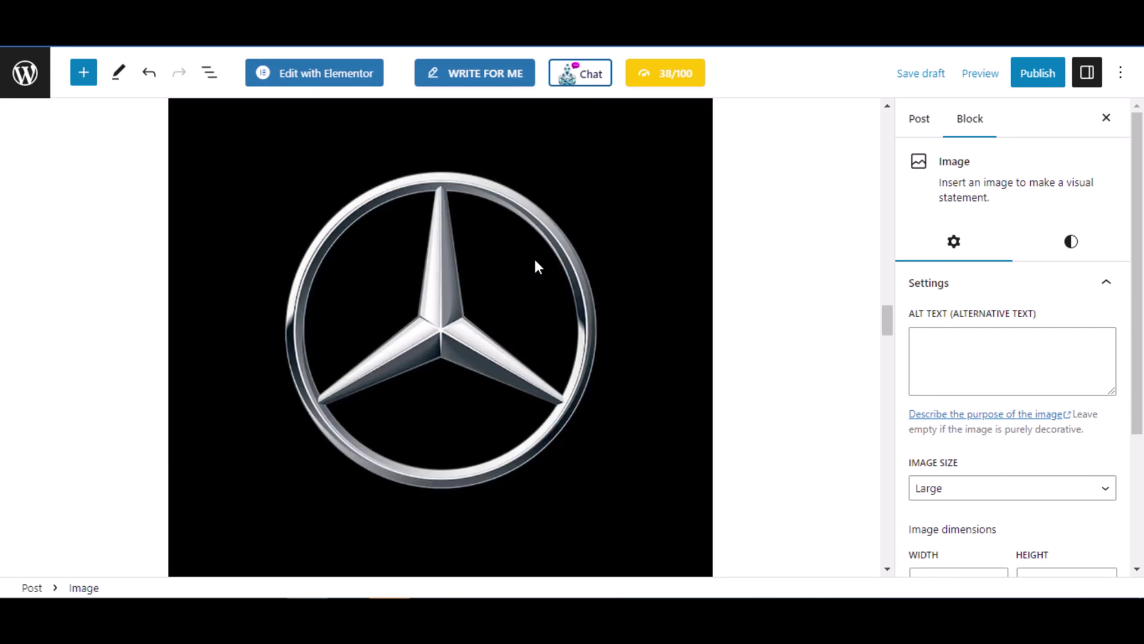
scroll(537, 258, "up", 15)
left_click(488, 273)
scroll(488, 278, "down", 10)
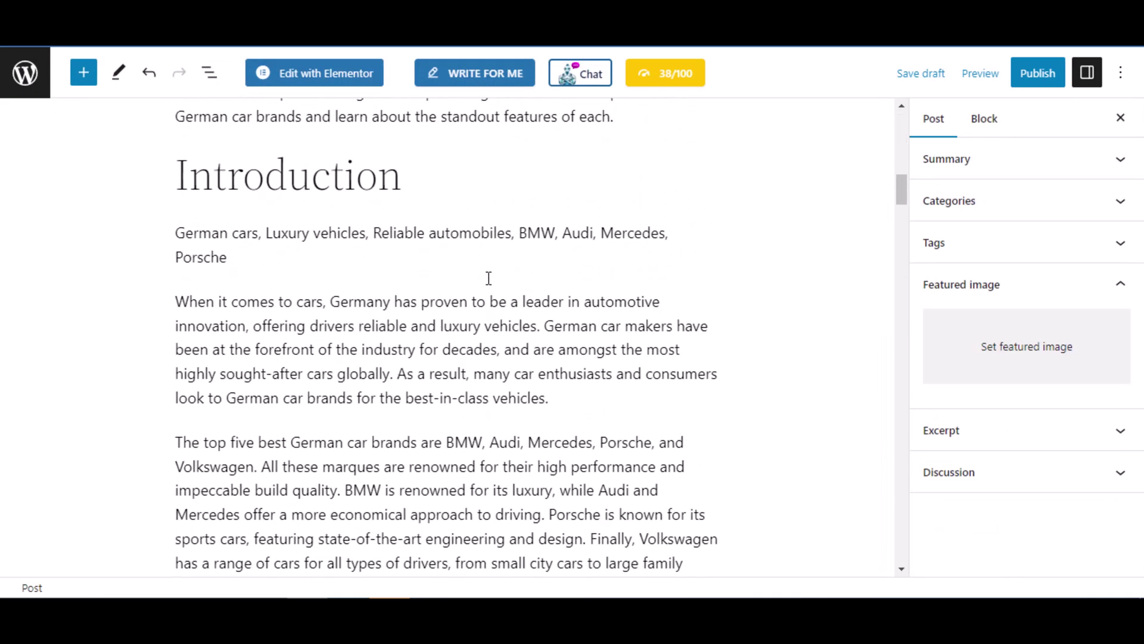
scroll(486, 274, "down", 14)
scroll(485, 273, "up", 20)
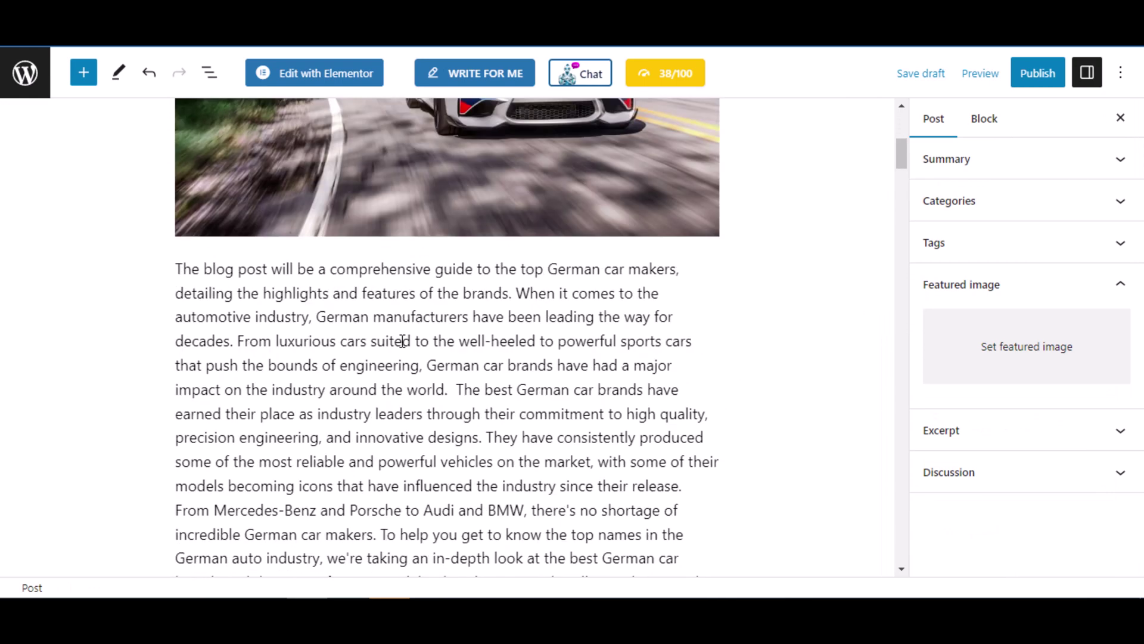
scroll(403, 341, "down", 8)
left_click(435, 191)
key("Return")
left_click(724, 243)
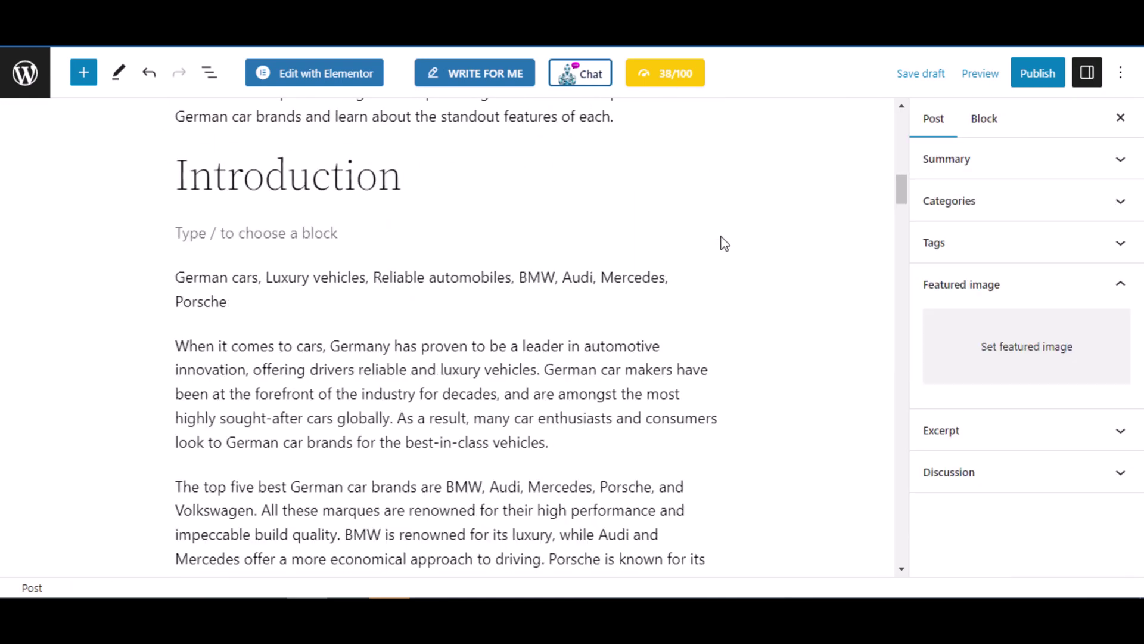
left_click(708, 235)
left_click(935, 347)
left_click(238, 334)
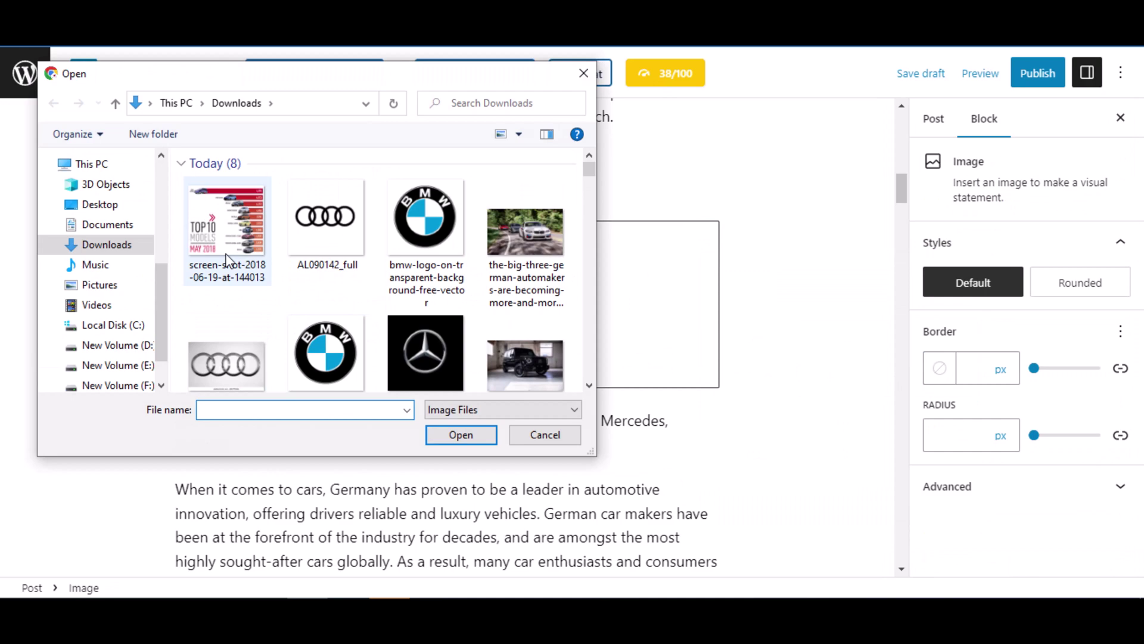
double_click(226, 255)
- Undo the insertion of the Top 10 Models chart beneath the Introduction heading
left_click(434, 185)
left_click(768, 266)
key("ctrl+z")
key("ctrl+z")
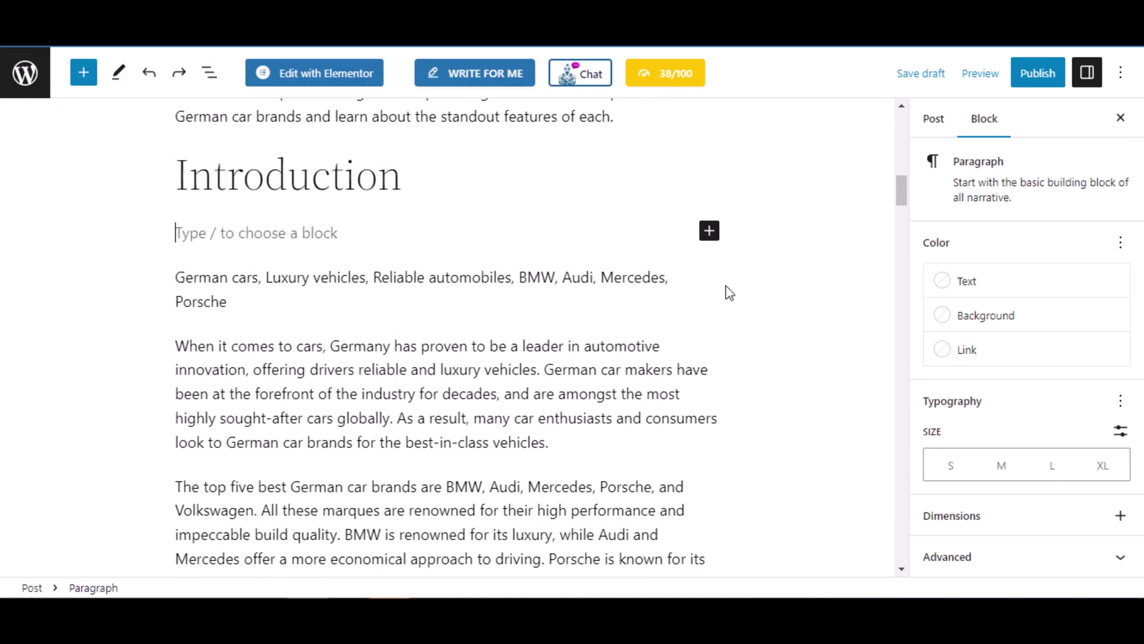
- Add an image block beneath the Conclusion heading and upload the Top 10 Models chart screen-shot-2018-06-19-at-144013
scroll(664, 345, "down", 20)
left_click(406, 243)
key("Return")
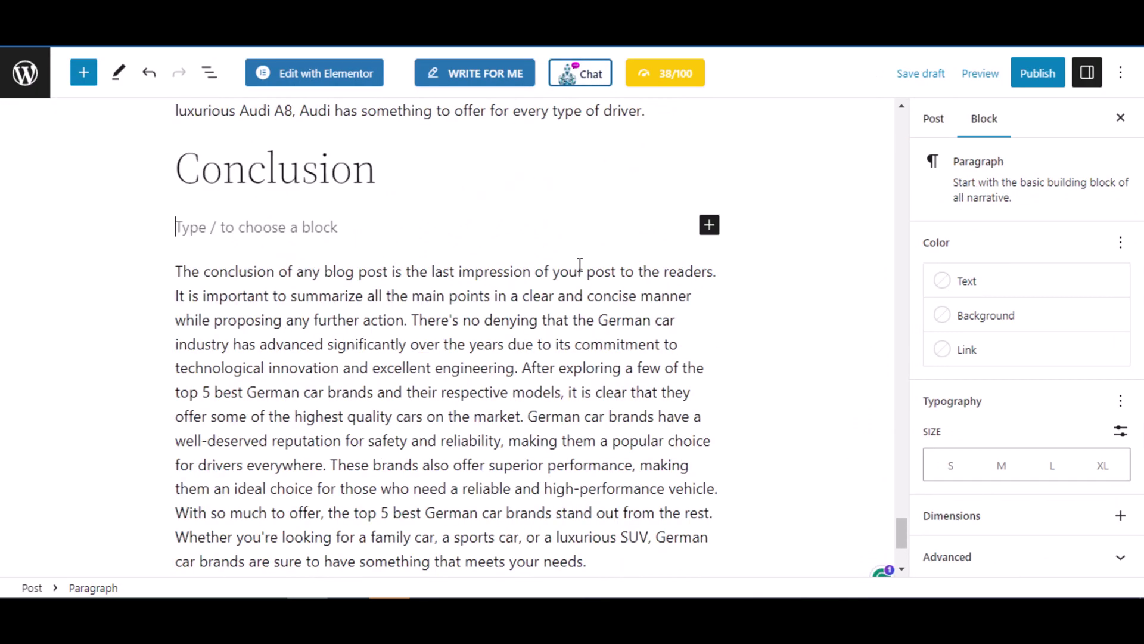
left_click(709, 225)
left_click(925, 370)
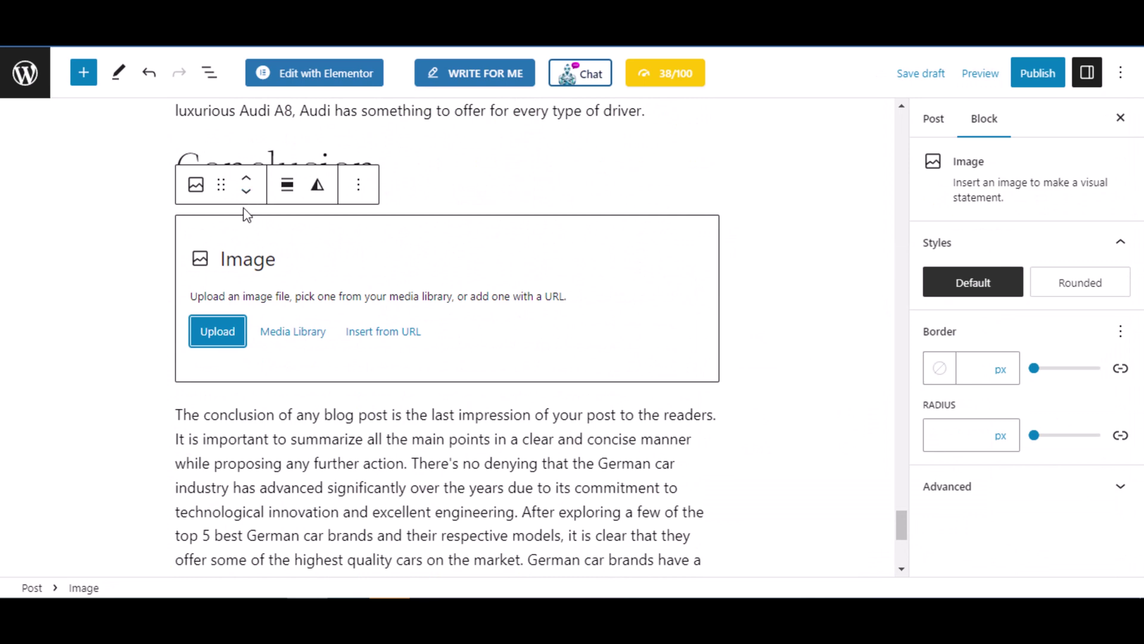
left_click(231, 335)
double_click(251, 255)
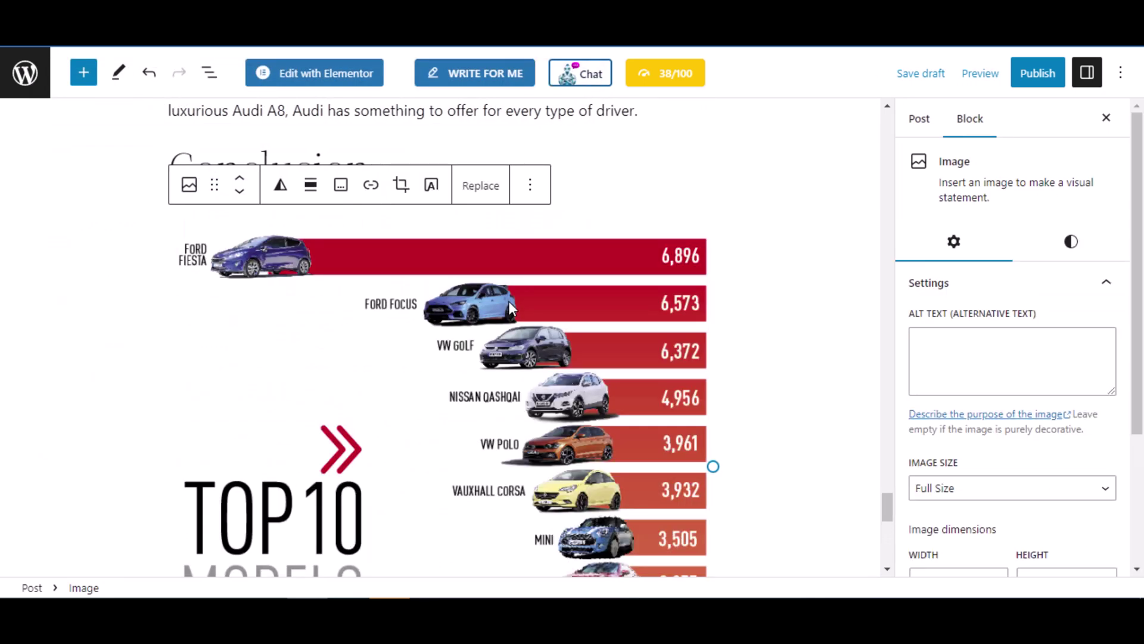
scroll(509, 301, "down", 4)
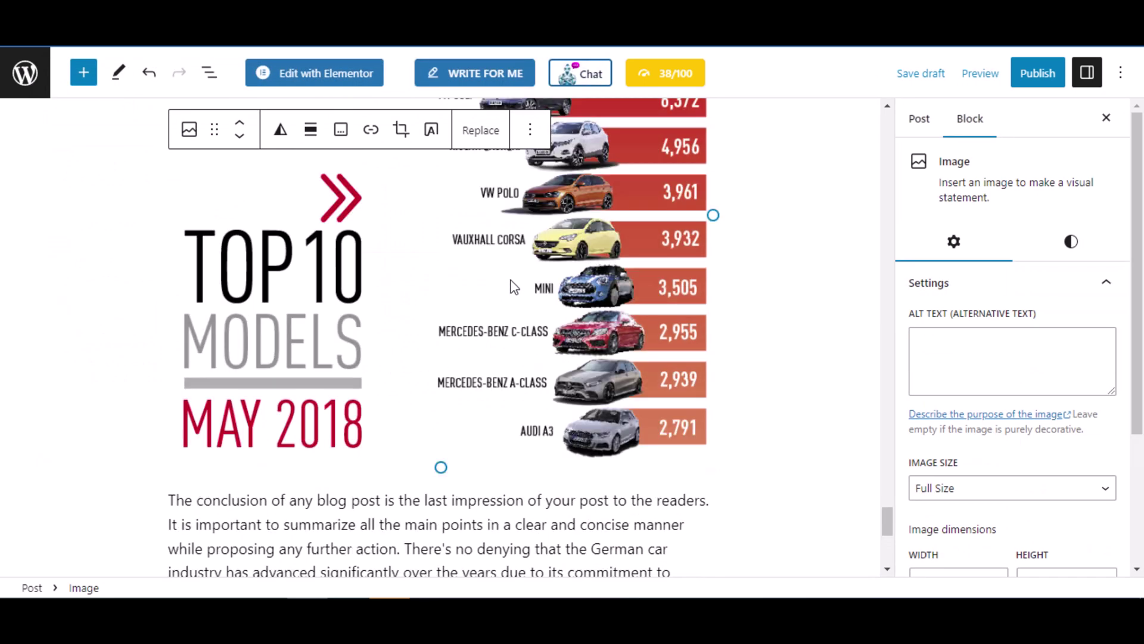
scroll(513, 288, "up", 5)
left_click(605, 247)
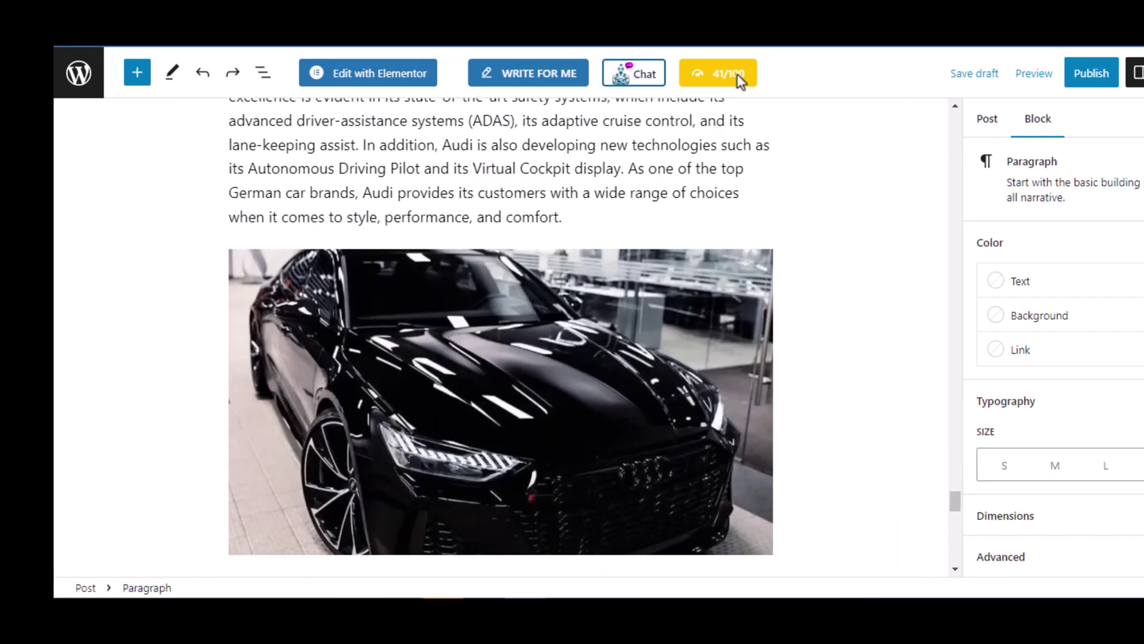
- Open the GetGenie content score and copy the unused keyword "porsche is one of germany"
left_click(738, 74)
scroll(999, 194, "up", 4)
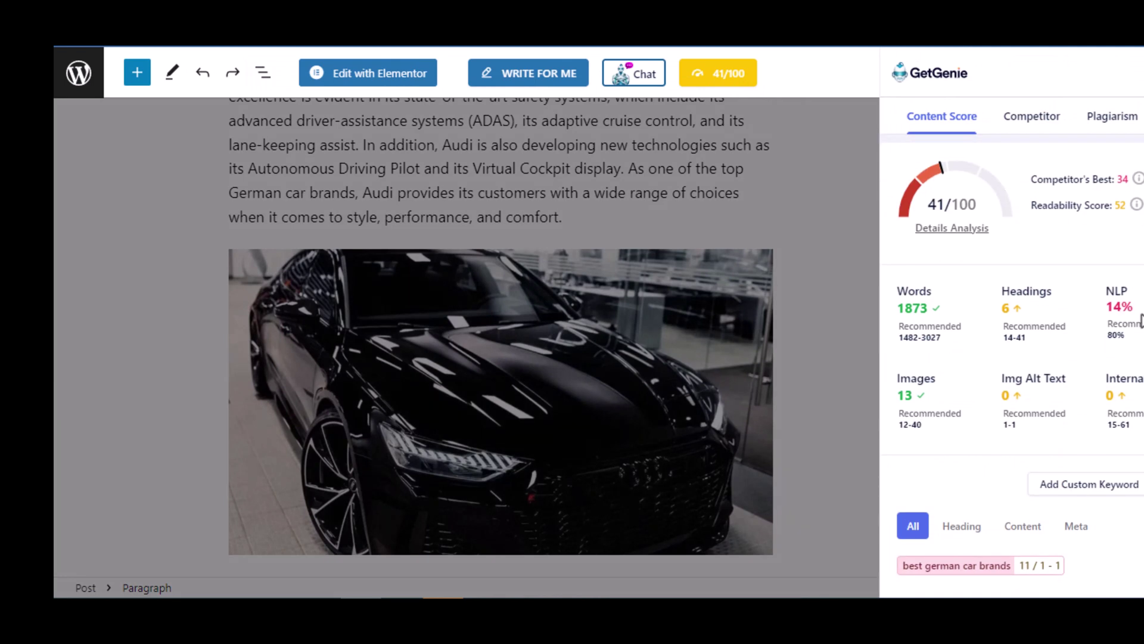
scroll(1128, 323, "down", 10)
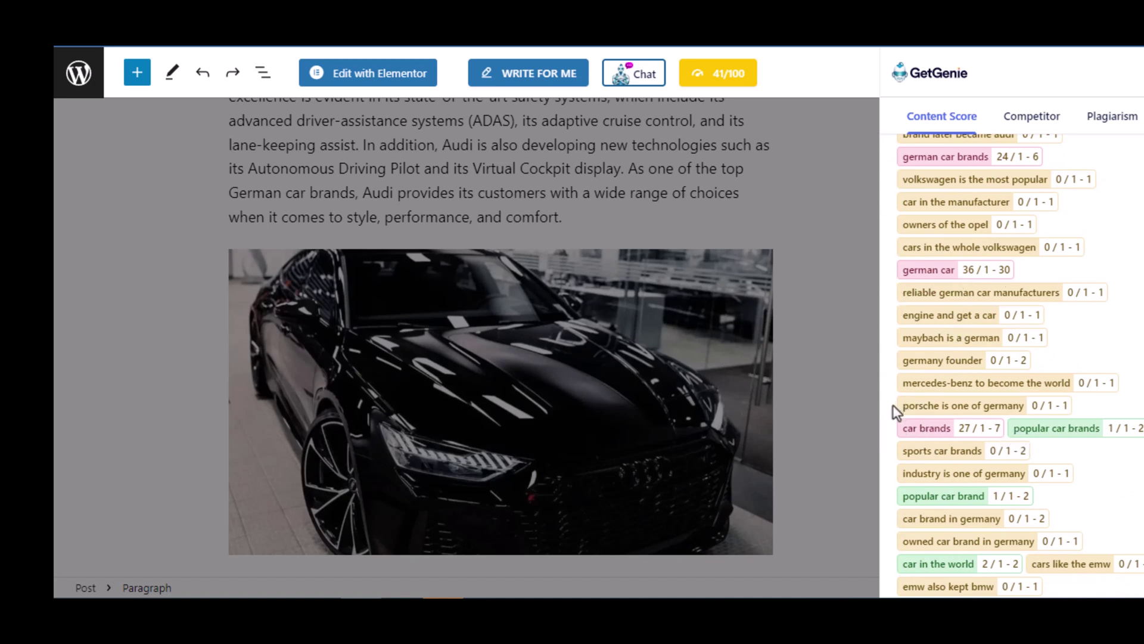
left_click_drag(892, 405, 1026, 409)
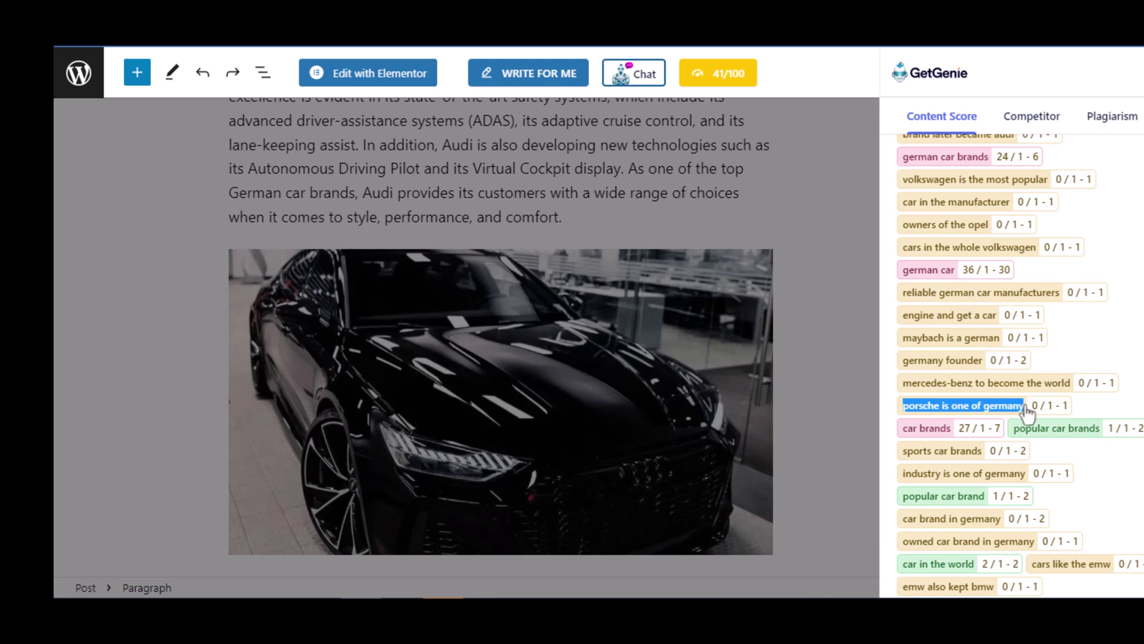
left_click(775, 213)
- Insert "porsche is one of germany" in the Conclusion text after the sentence ending "stand out from the rest."
scroll(721, 232, "down", 1)
scroll(703, 244, "down", 10)
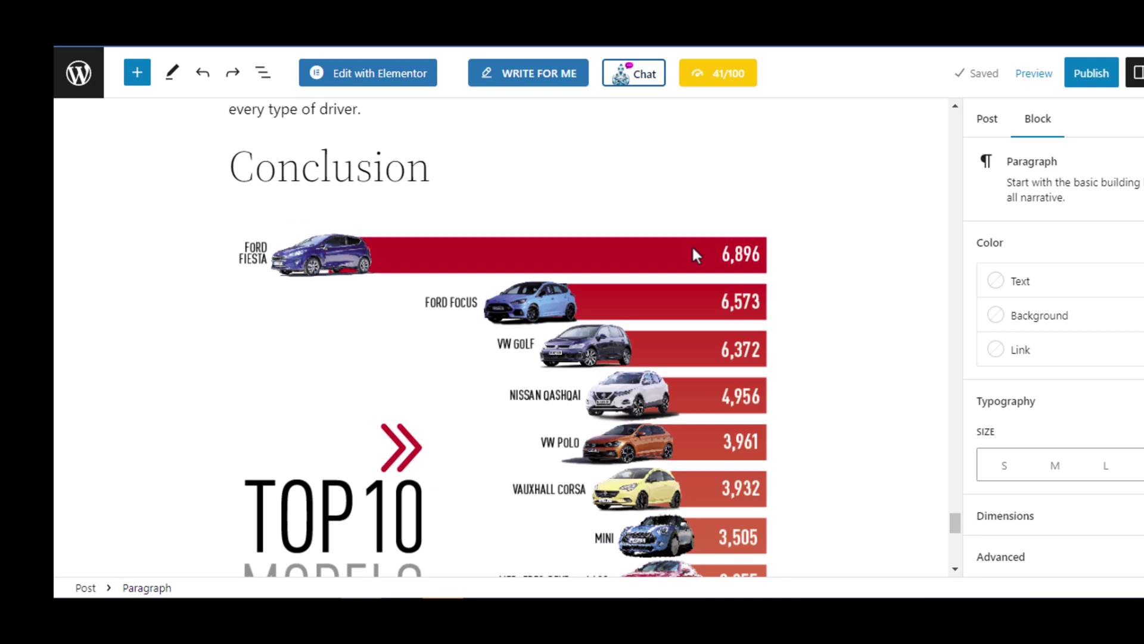
scroll(646, 255, "up", 8)
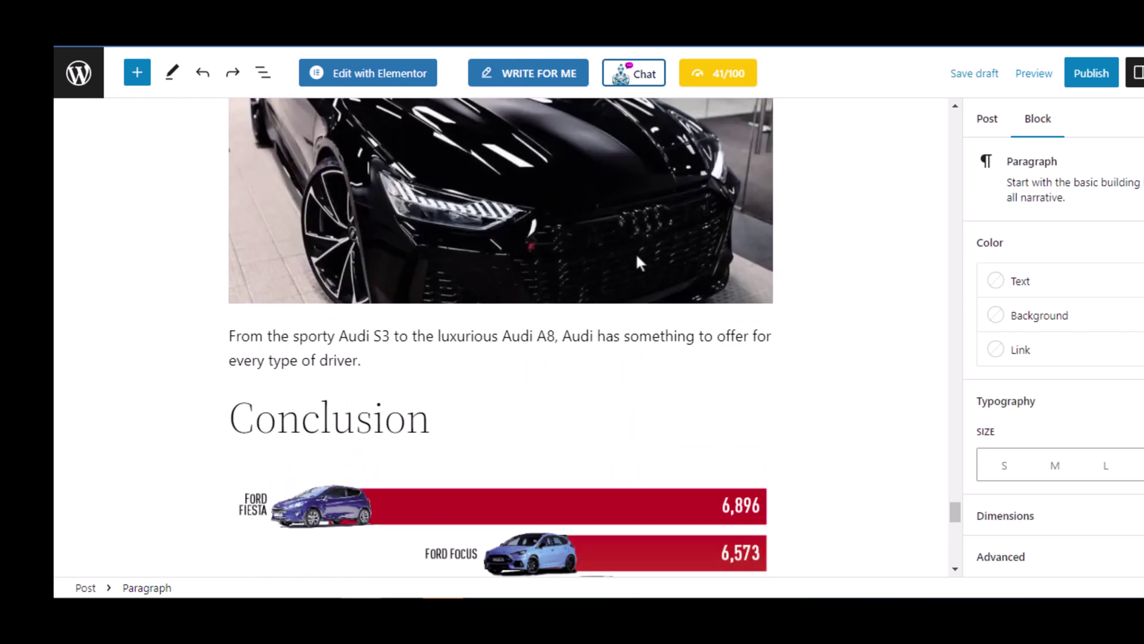
scroll(467, 364, "down", 8)
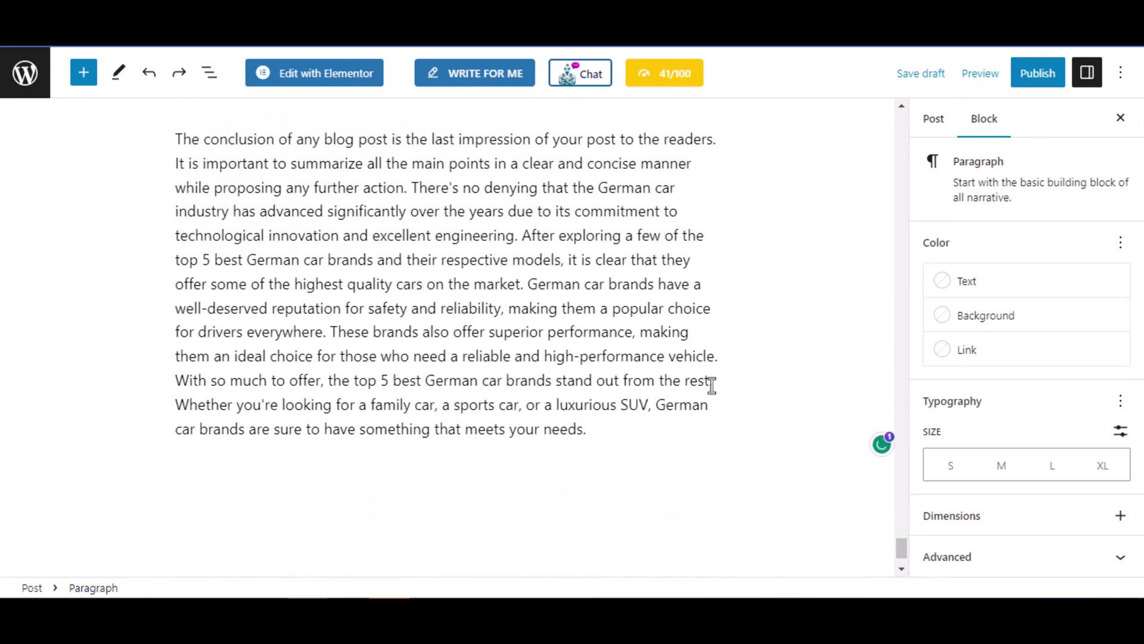
left_click(719, 382)
key("Return")
type("porsche is one of germany")
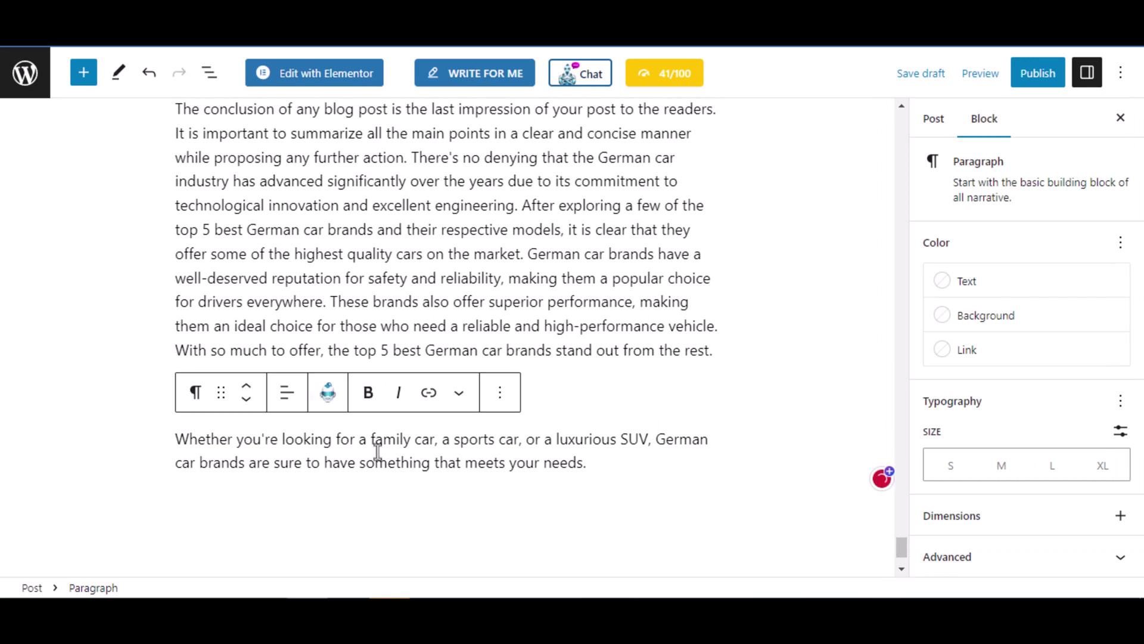
- Copy the suggested keyword "volkswagen is the most popular" and extend the Porsche sentence with "and Volkswagen is the most popular as"
left_click(679, 81)
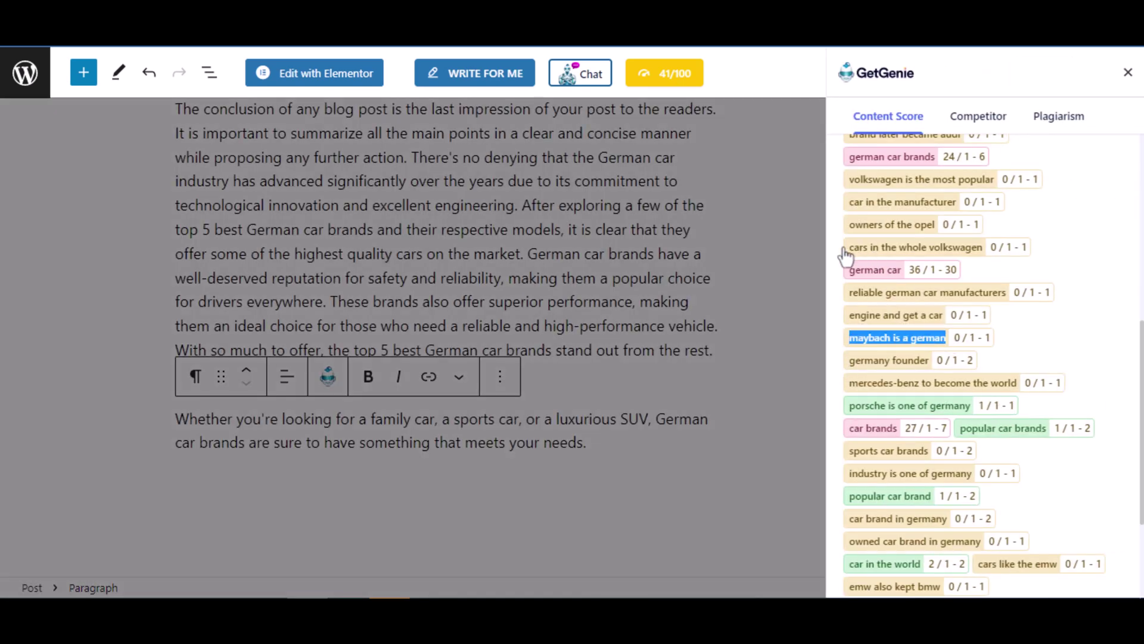
left_click_drag(849, 180, 994, 182)
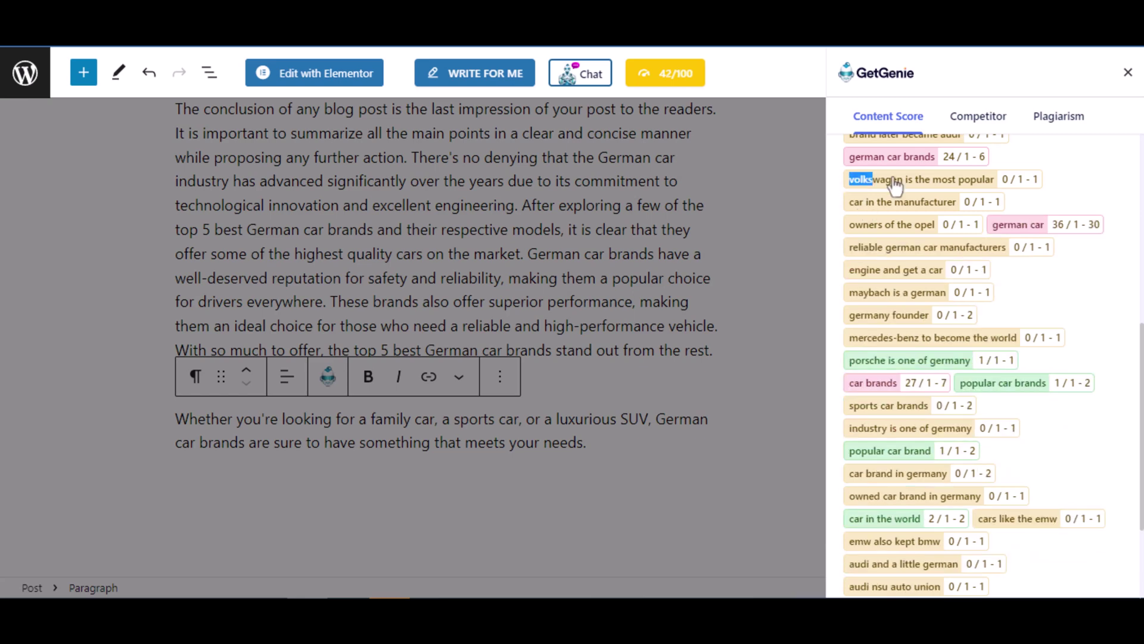
left_click(486, 298)
scroll(559, 369, "up", 1)
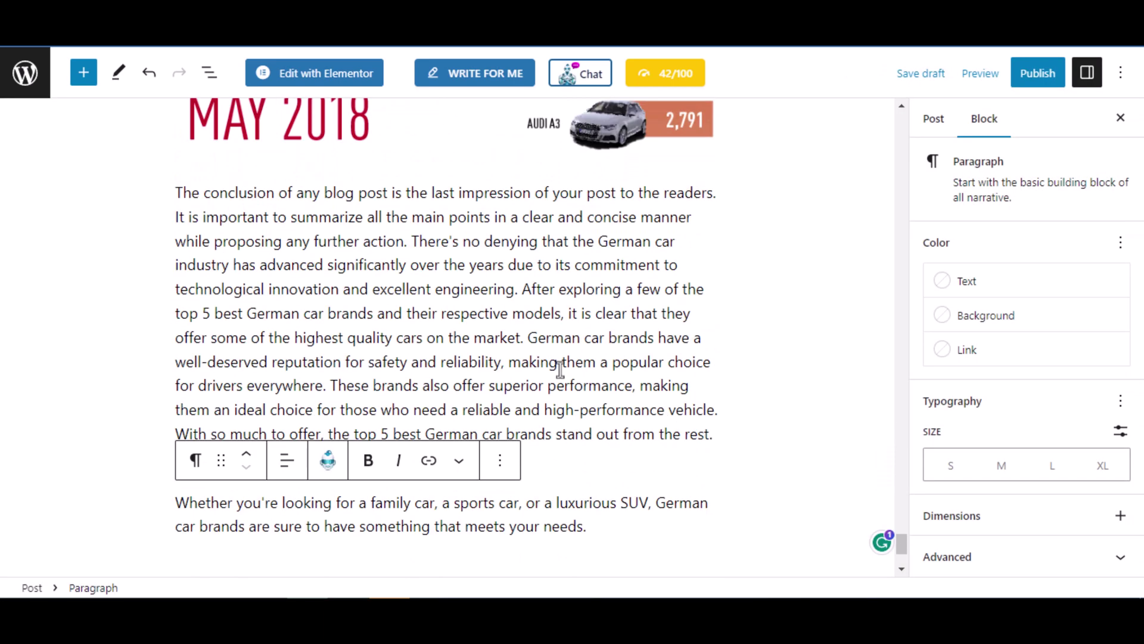
left_click(655, 477)
left_click(660, 483)
key("BackSpace")
type("and Volkswagen is the most popular")
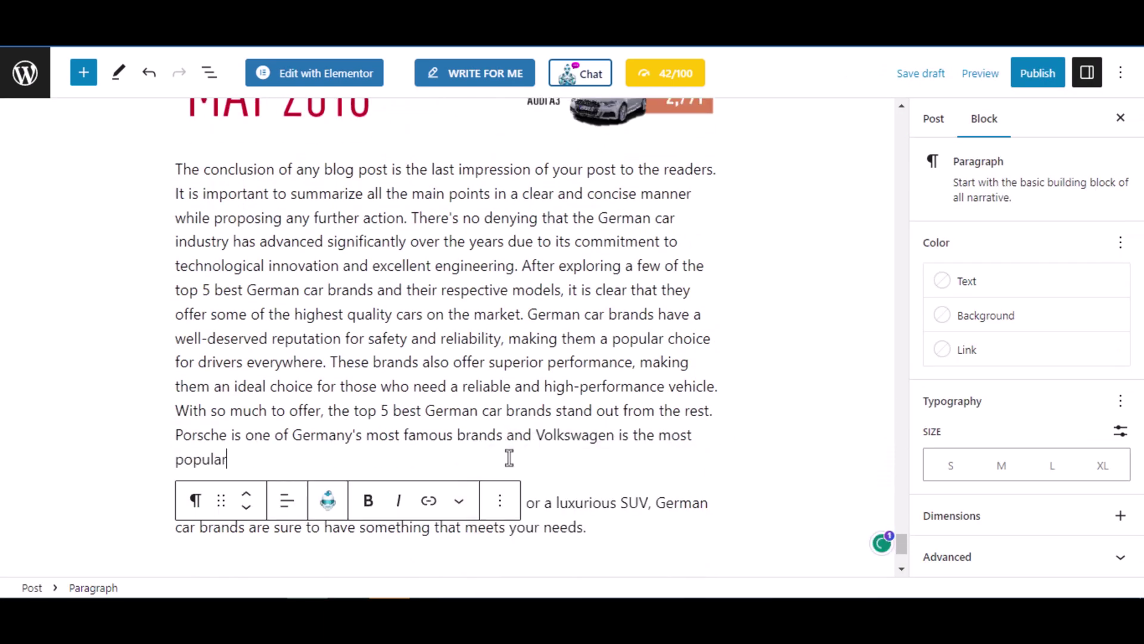
type(" as he")
- Copy the keyword "reliable german car manufacturers" from the GetGenie content score suggestions
scroll(509, 457, "up", 4)
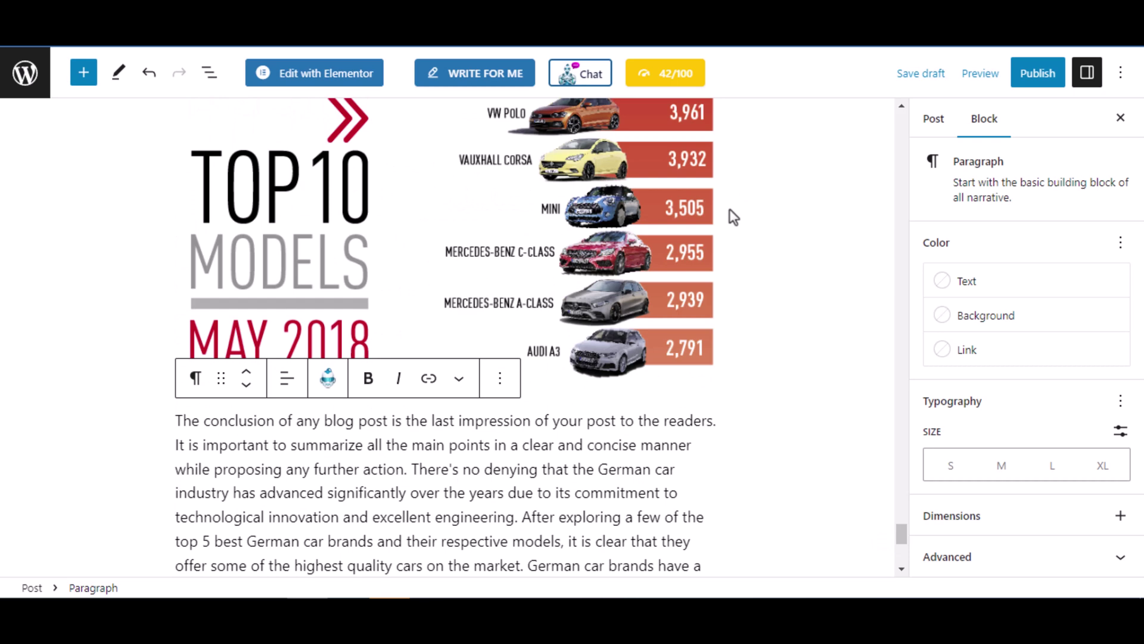
left_click(664, 73)
left_click_drag(947, 319, 969, 319)
scroll(924, 307, "up", 7)
left_click(785, 311)
scroll(783, 311, "up", 20)
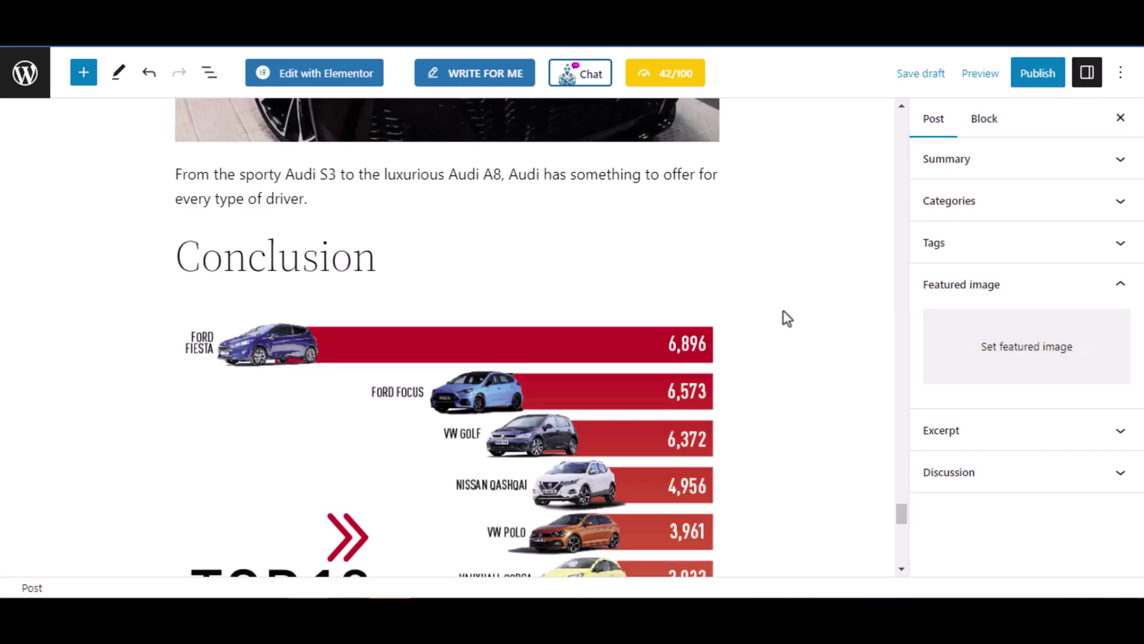
- Work the copied keyword into the BMW sustainability paragraph as a sentence starting "They are one of the reliable German car manufacturers"
left_click(534, 489)
key("Return")
type("reliable german car manufacturers.")
key("Home")
key("BackSpace")
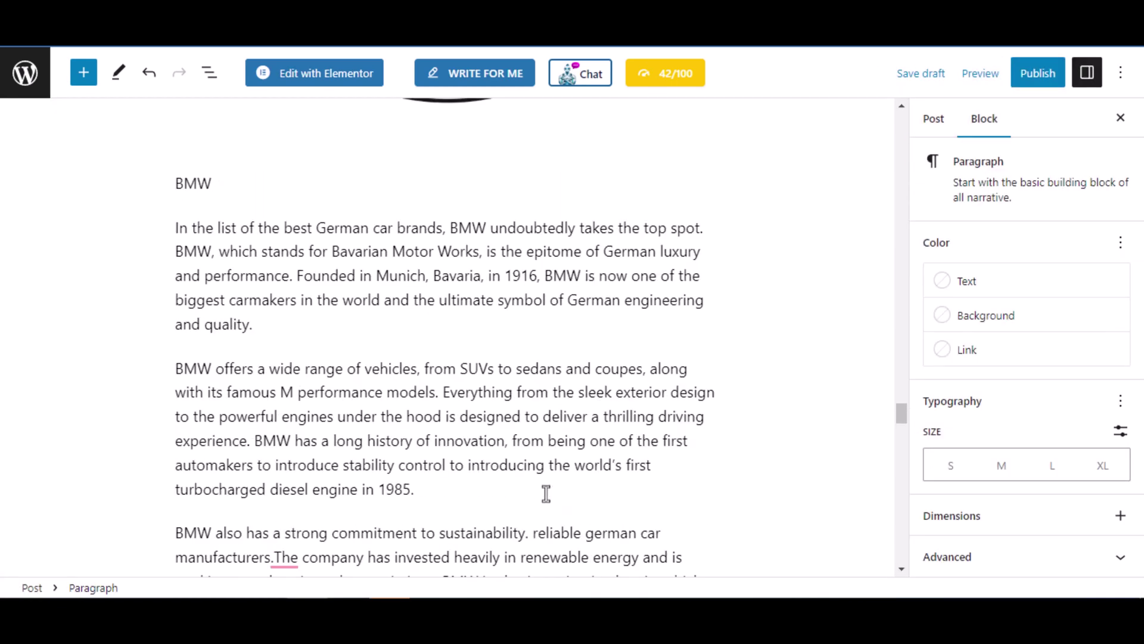
type("They")
mouse_move(604, 539)
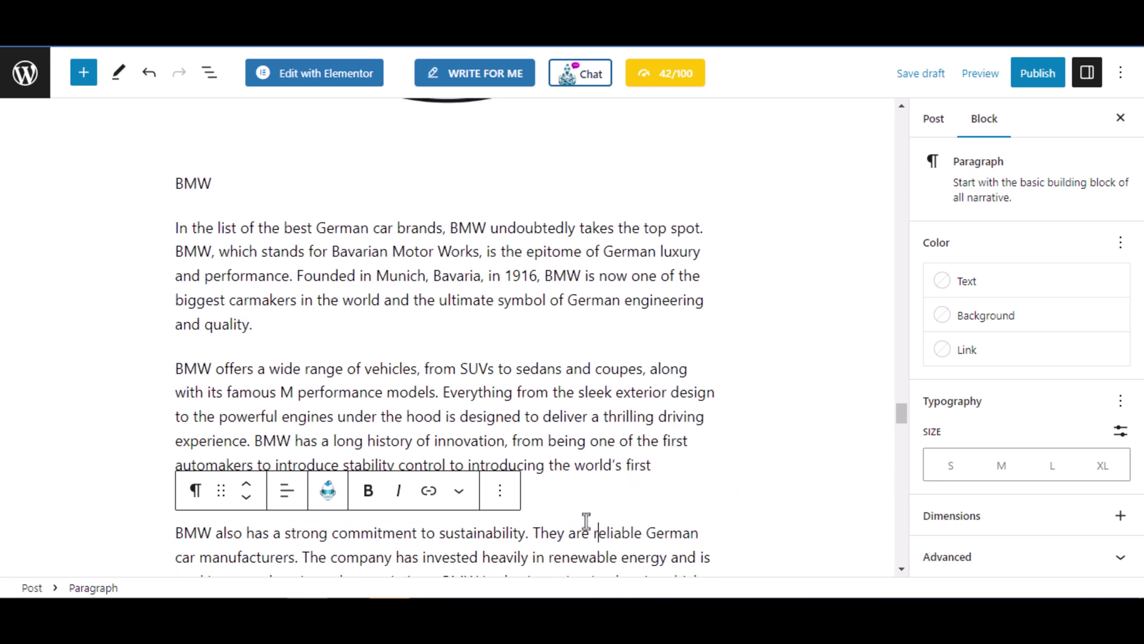
type("one of the")
- Copy the keyword "brands are the most expensive" and insert "These brands are the most expensive." in the Conclusion after "any further action."
left_click_drag(849, 466, 998, 476)
key("ctrl+c")
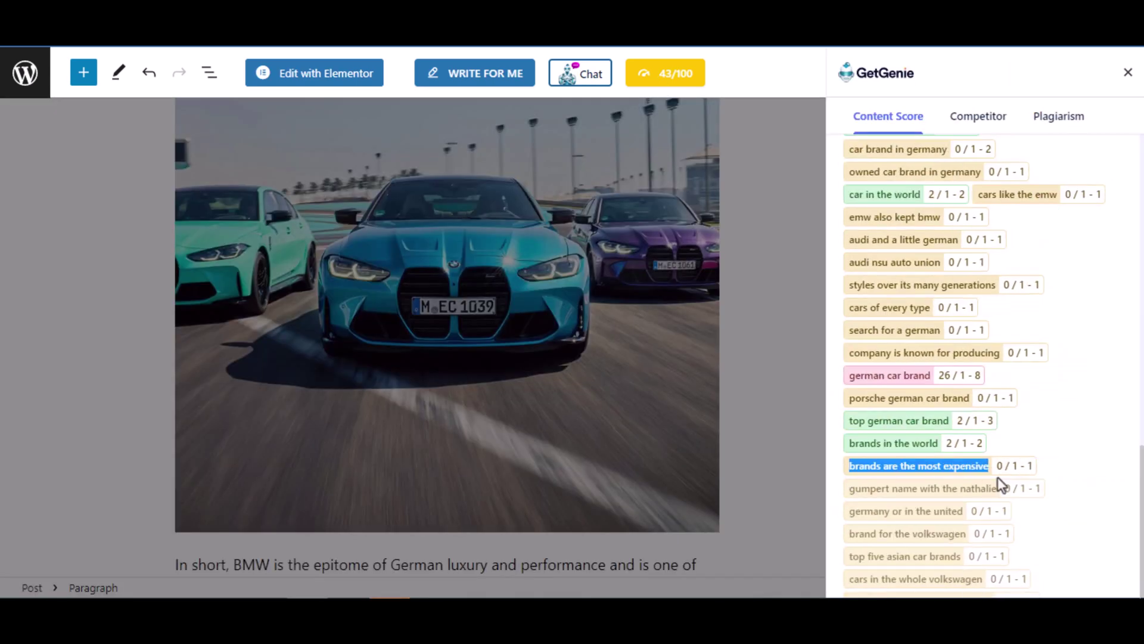
left_click(730, 413)
scroll(388, 409, "down", 20)
left_click(410, 286)
key("ctrl+v")
type(".")
key("ctrl+Left")
key("ctrl+Left")
key("ctrl+Left")
key("ctrl+Left")
key("ctrl+Left")
key("ctrl+Left")
type("The")
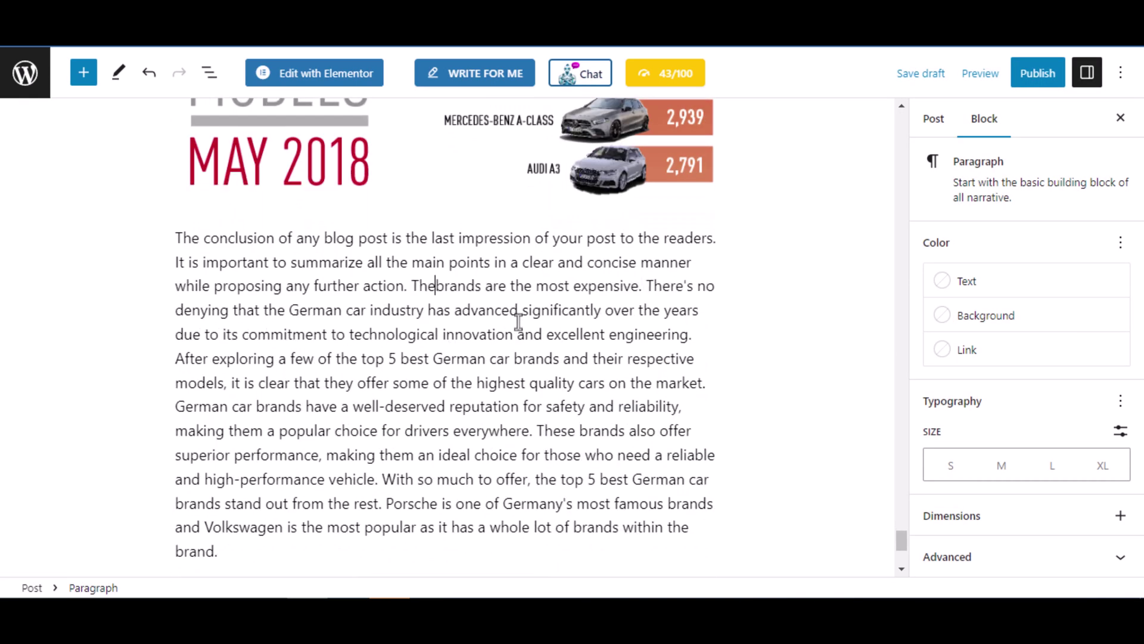
type("se")
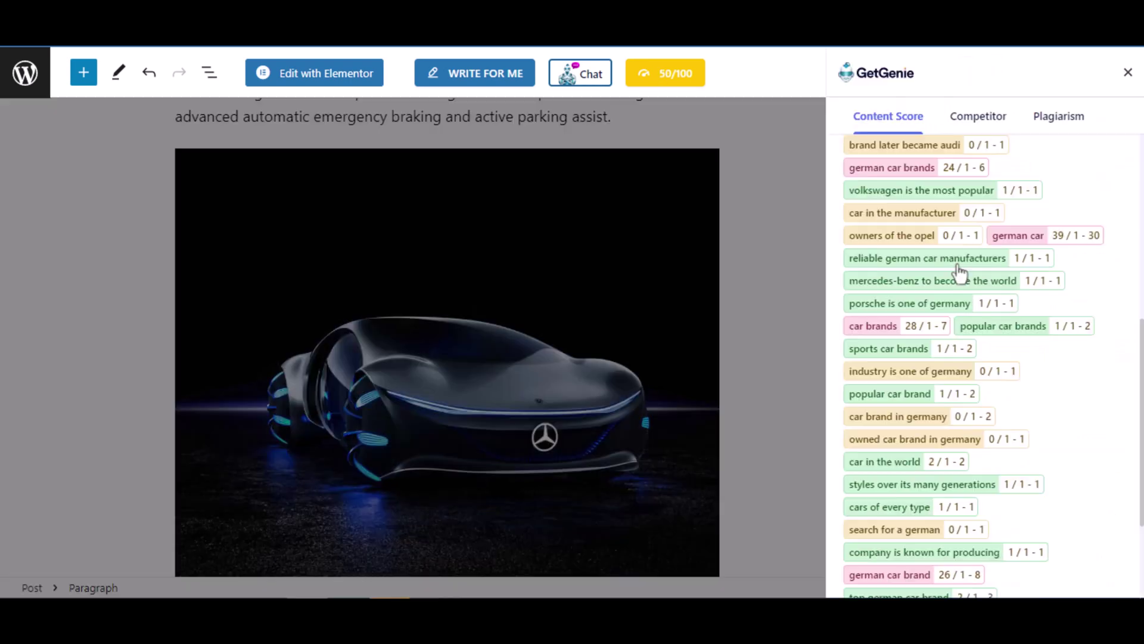
- Complete the sentence after "Mokka X." in the Opel paragraph as "The owners of the opel are open to new innovations."
scroll(959, 273, "down", 3)
scroll(978, 378, "up", 4)
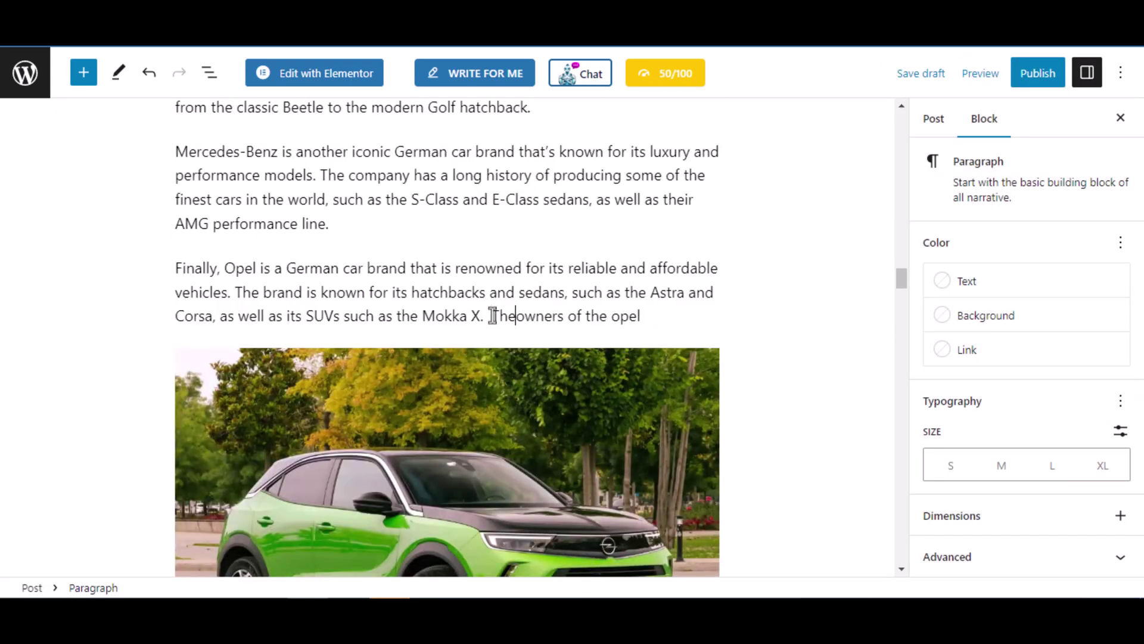
left_click(662, 315)
type("are open to new innovations.")
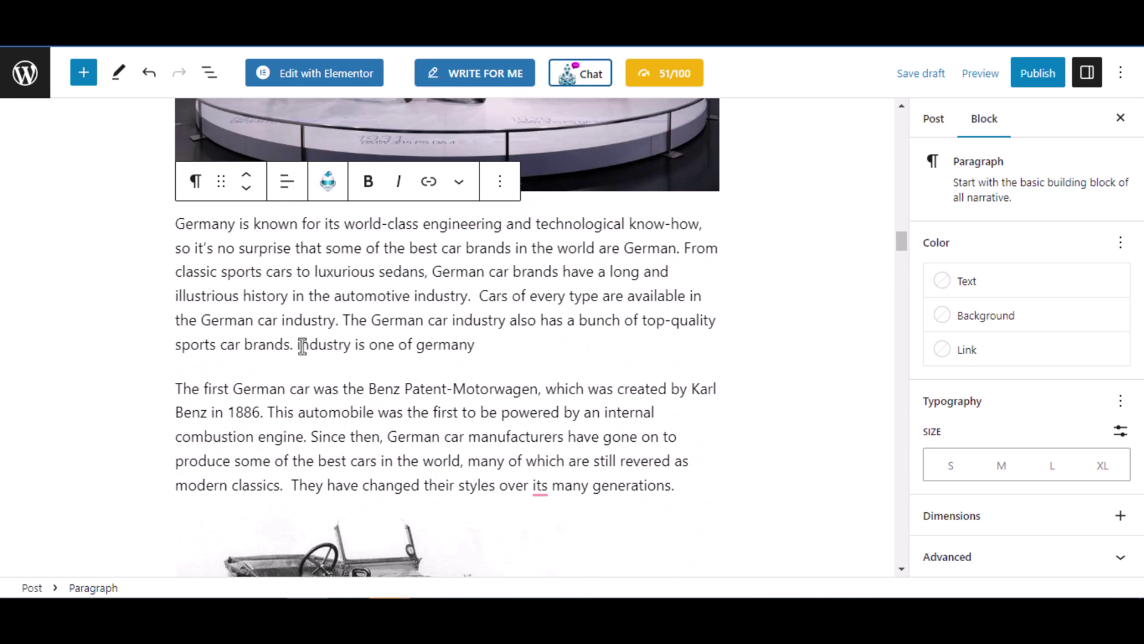
- Build the keyword after "sports car brands." into a sentence beginning "The German car industry is one of Germany's most important sectors for exports and foreign"
left_click(298, 346)
type("The German car")
mouse_move(560, 345)
left_click(582, 376)
type("'s most important sectors ")
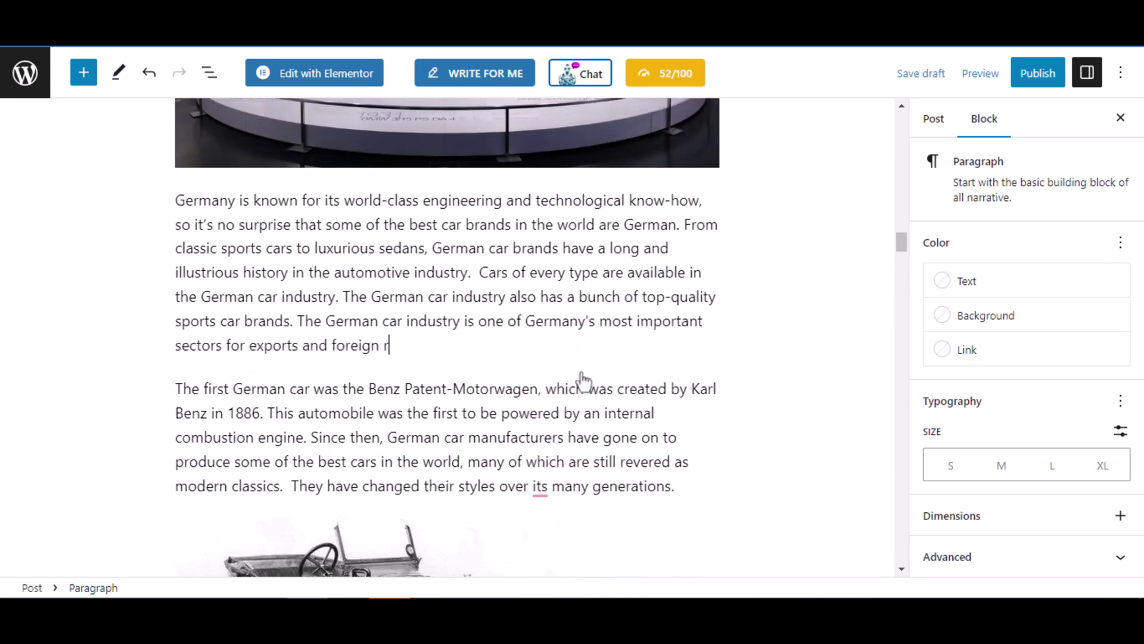
type("for exports and foreign r")
- Link "5 Series" and a phrase in the last line of the "No matter your preference" paragraph to existing posts, searching "5 se" and "get"
left_click(665, 72)
scroll(977, 357, "down", 5)
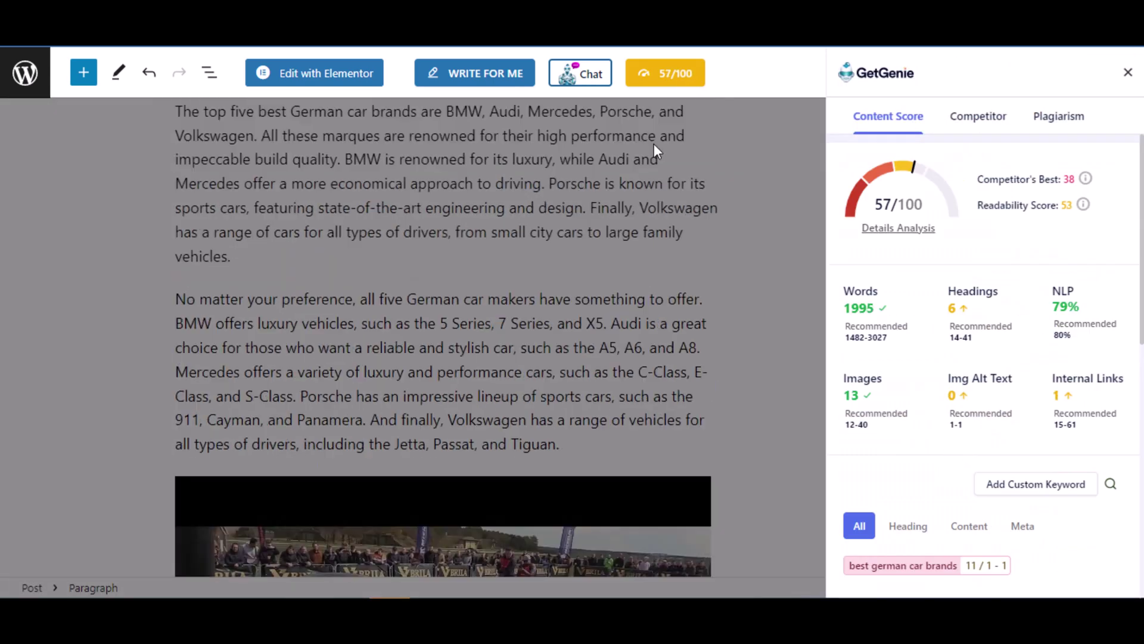
left_click_drag(439, 324, 490, 323)
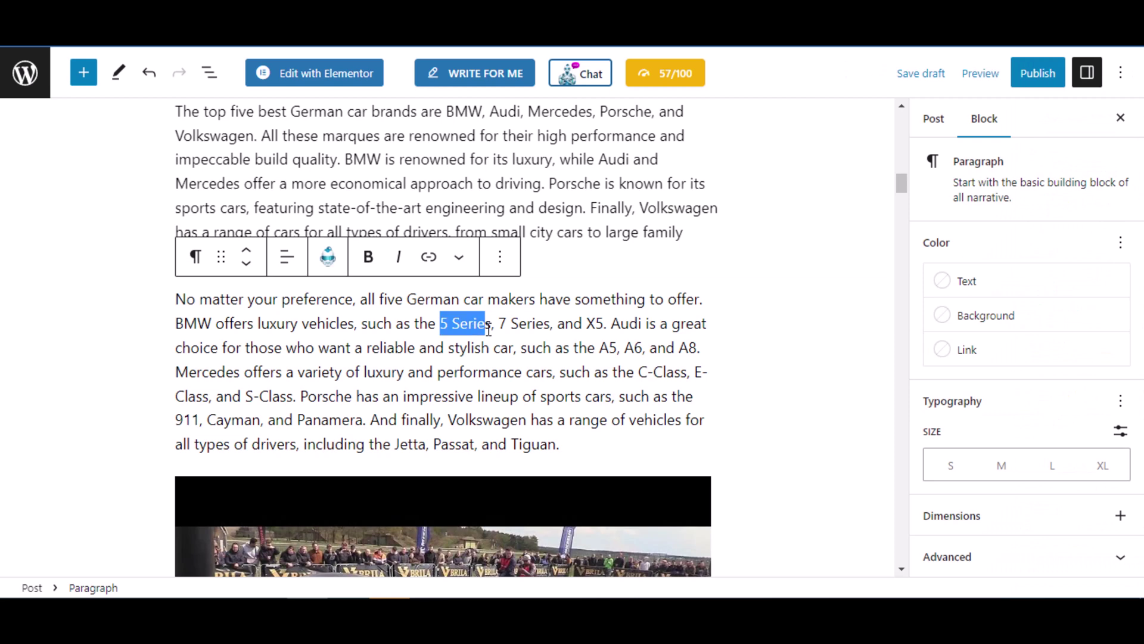
key("ctrl+k")
type("5 series bmw")
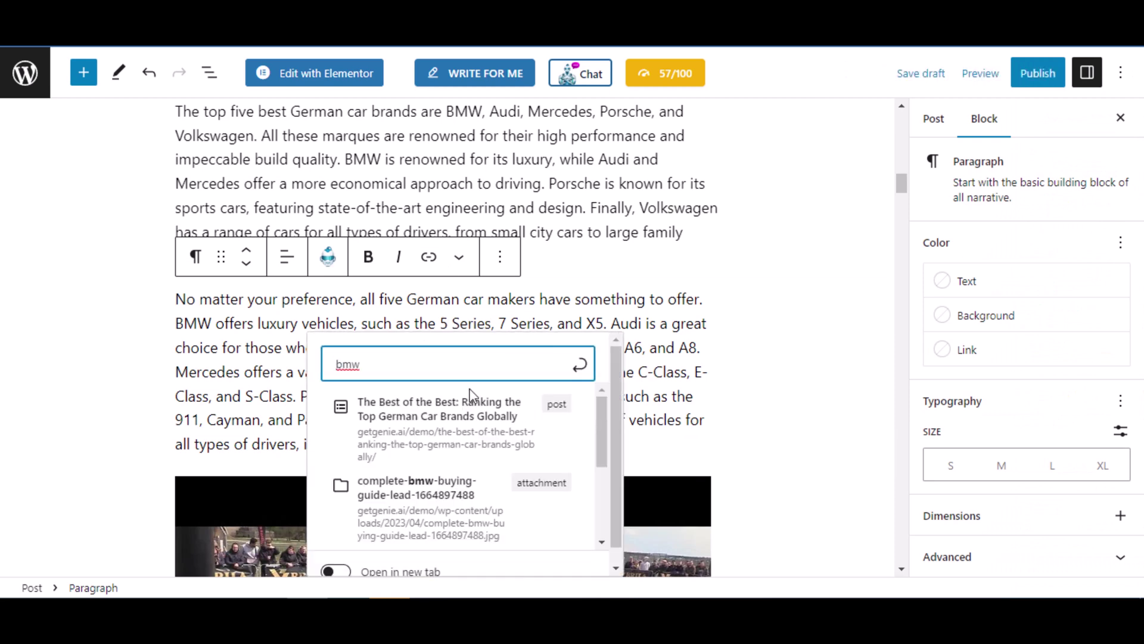
left_click(471, 401)
scroll(638, 409, "down", 4)
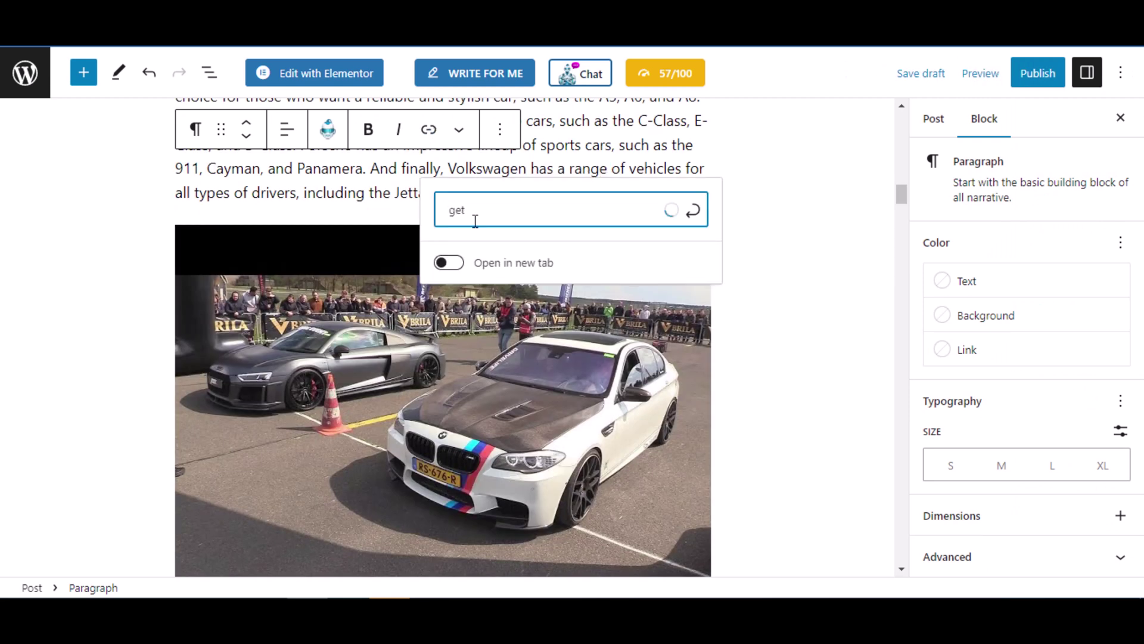
key("Return")
- Link "From luxury sedans" in the paragraph above the History heading to an existing post, searching with "rea"
scroll(475, 221, "down", 9)
left_click_drag(459, 324, 591, 324)
left_click(428, 210)
type("rea")
key("Return")
- Link "perfect car" in the closing sentence above the History heading to an existing post, searching with "wpme"
left_click_drag(410, 373, 492, 380)
key("ctrl+k")
type("dame")
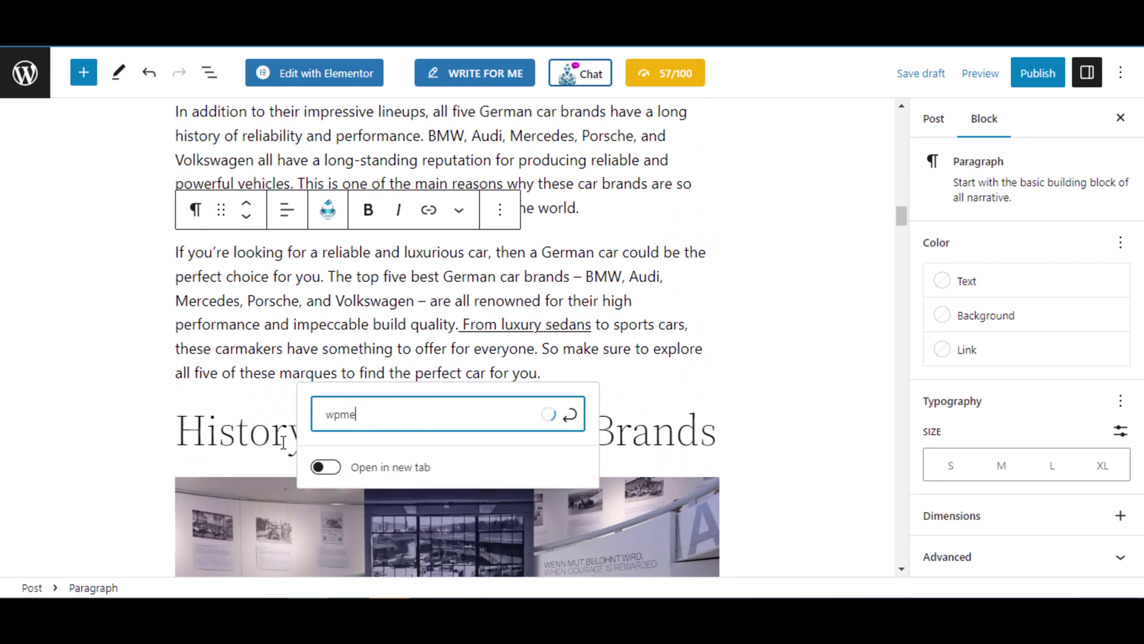
key("Return")
- Delete the word "its" from the sentence "They have changed their styles over its many generations."
scroll(472, 184, "down", 14)
left_click(552, 180)
key("BackSpace")
key("BackSpace")
key("BackSpace")
key("BackSpace")
- Link "many generations" in the Benz Patent-Motorwagen paragraph to an existing post, searching with "get"
left_click_drag(655, 180, 532, 180)
key("ctrl+k")
type("ger")
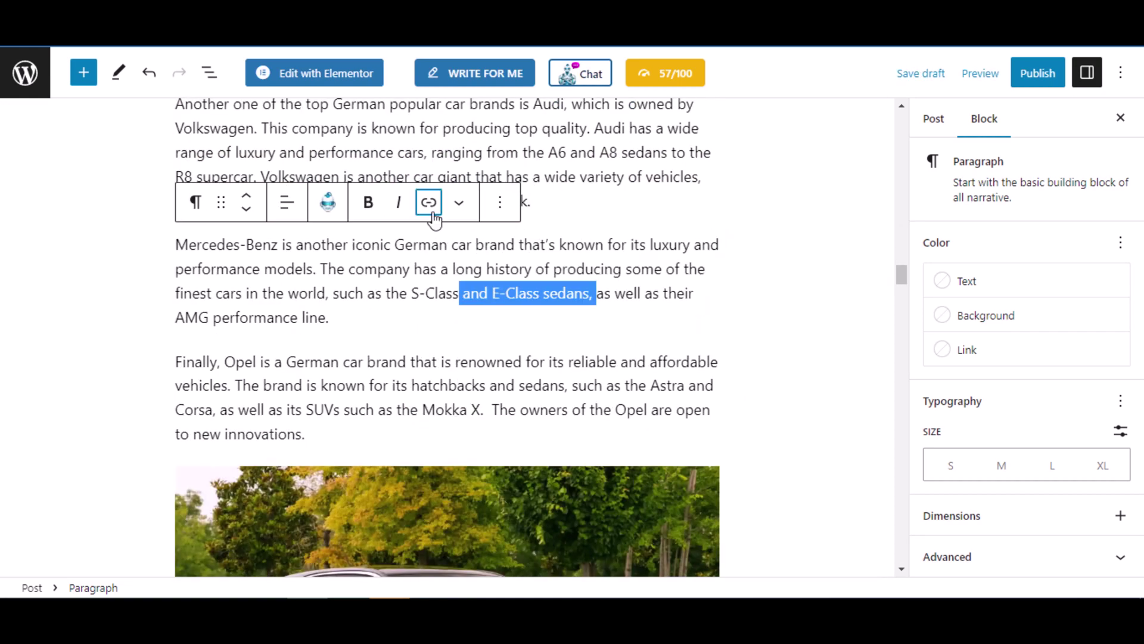
key("Return")
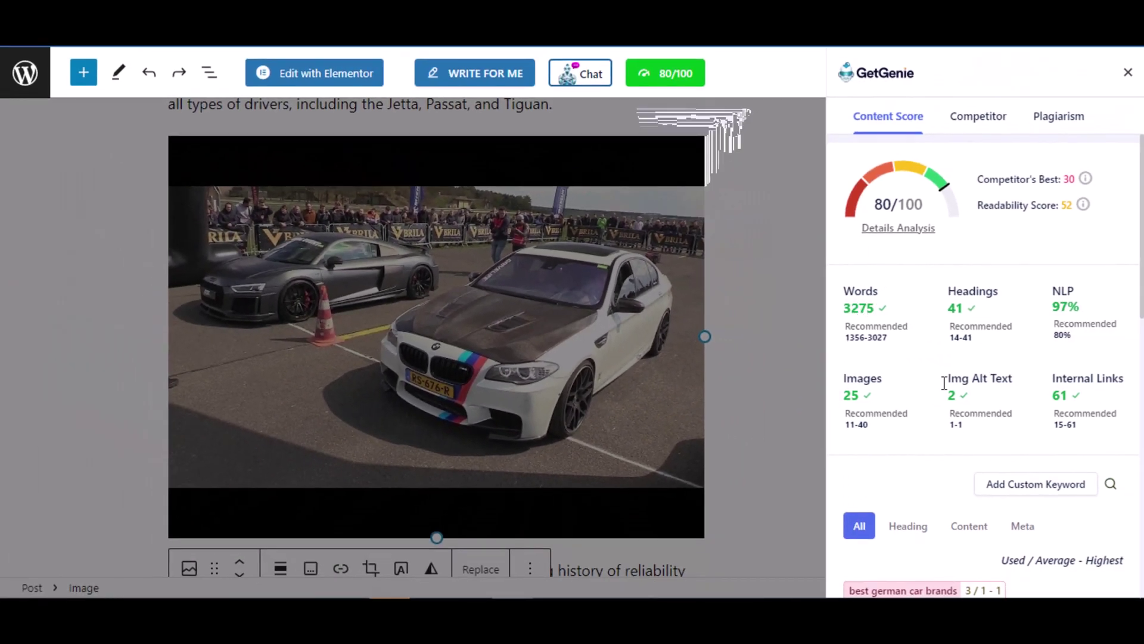
- Examine the competitors' word counts in the SERP Visualizer and their keyword usage in the H2H Comparison
left_click(976, 117)
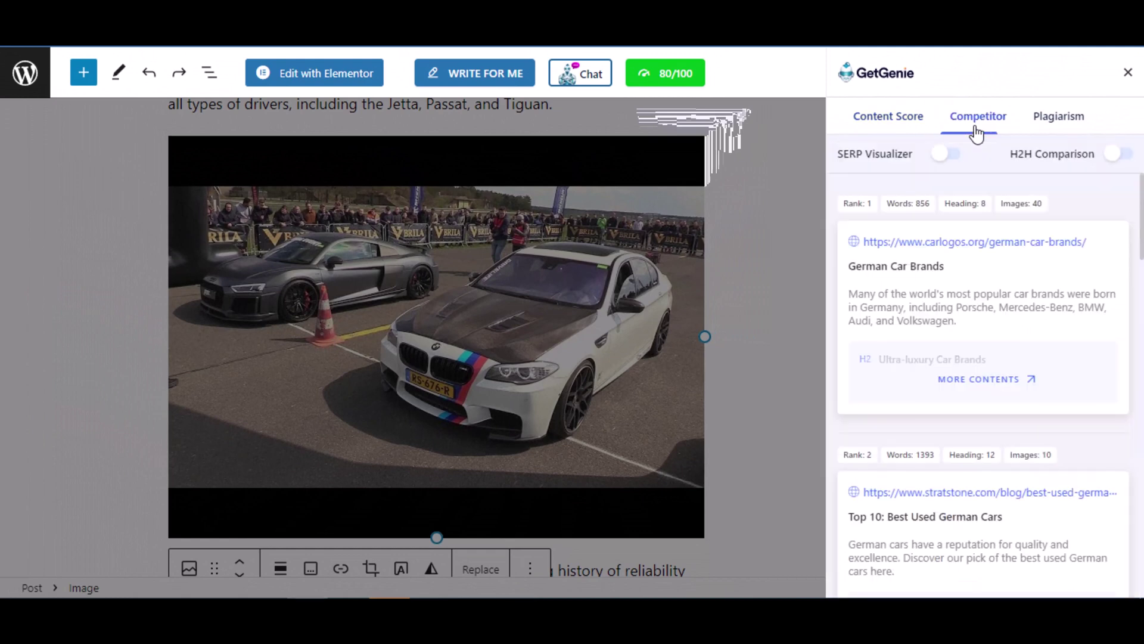
left_click(952, 156)
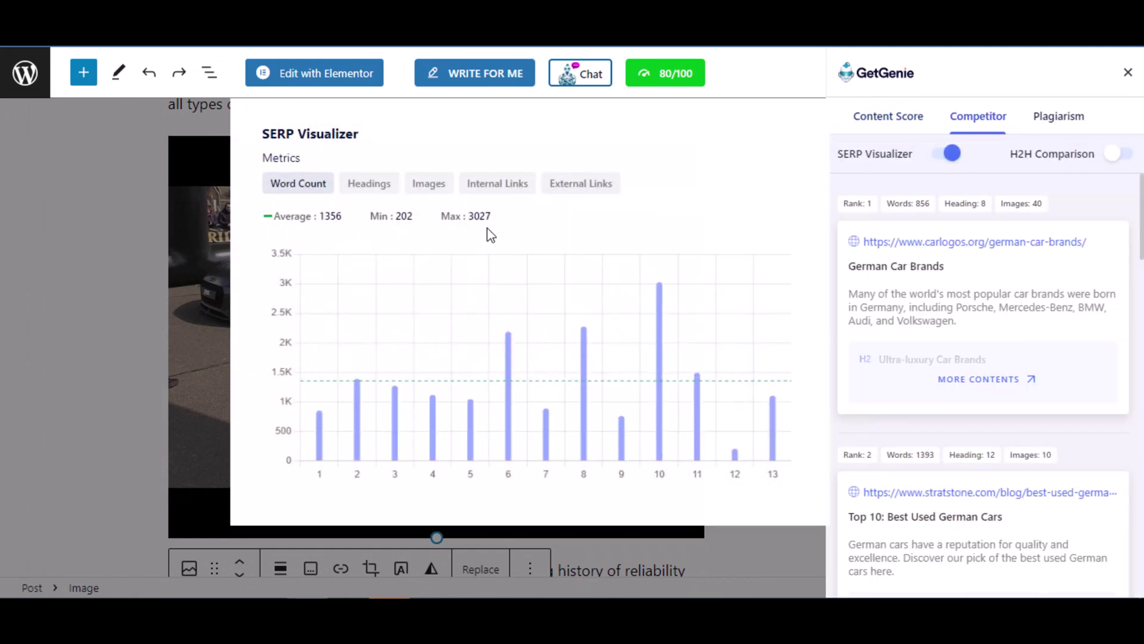
left_click(1112, 155)
scroll(581, 349, "down", 13)
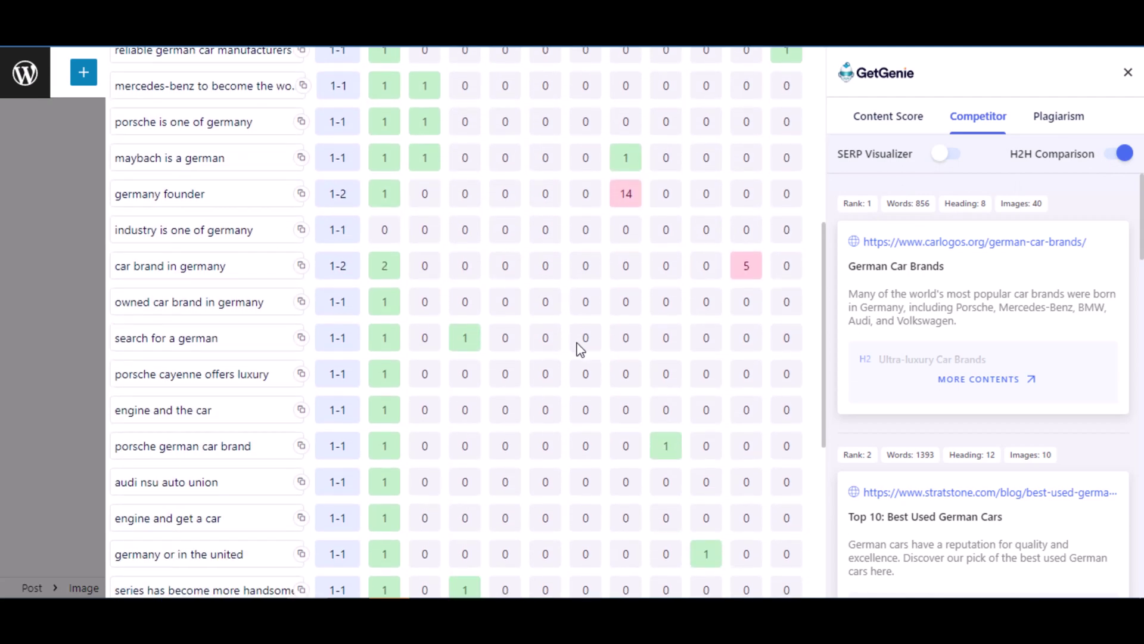